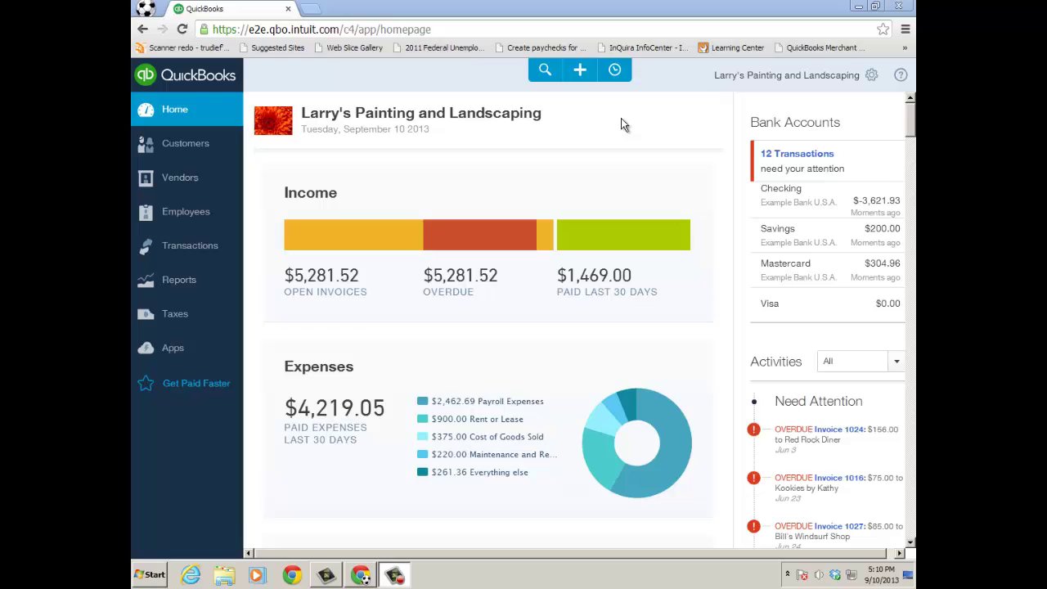
# - View overdue Invoice 1024 for Red Rock Diner, then close it and return to the dashboard
pyautogui.moveTo(367, 247)
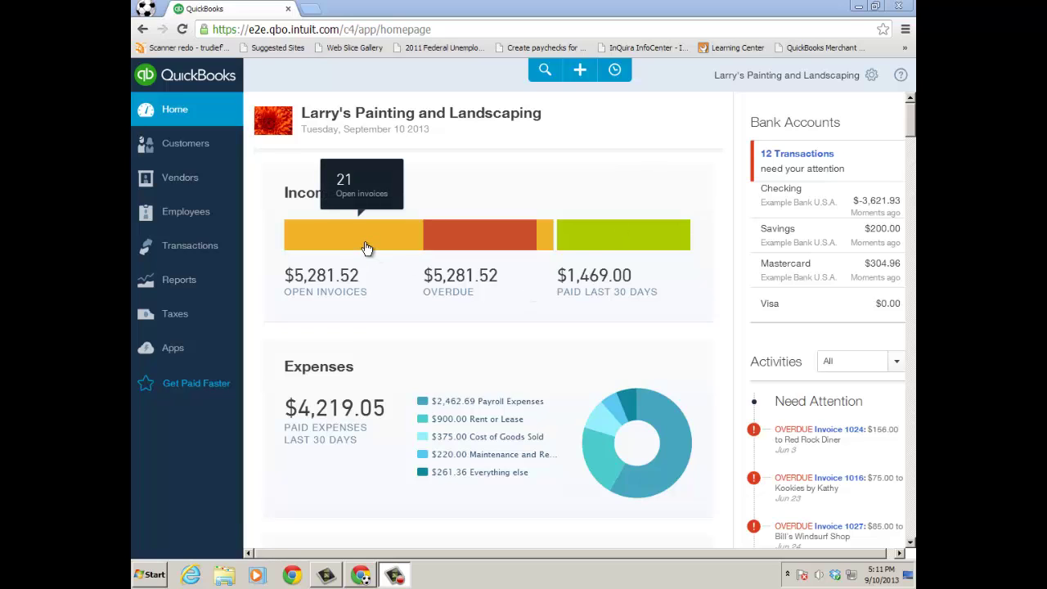
pyautogui.moveTo(612, 243)
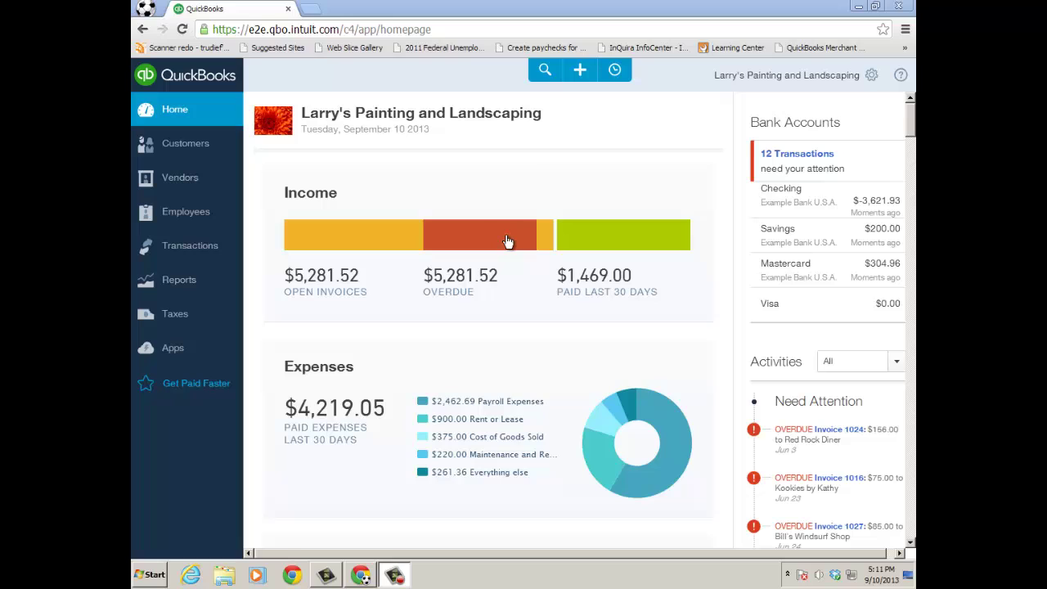
pyautogui.moveTo(507, 242)
pyautogui.click(838, 438)
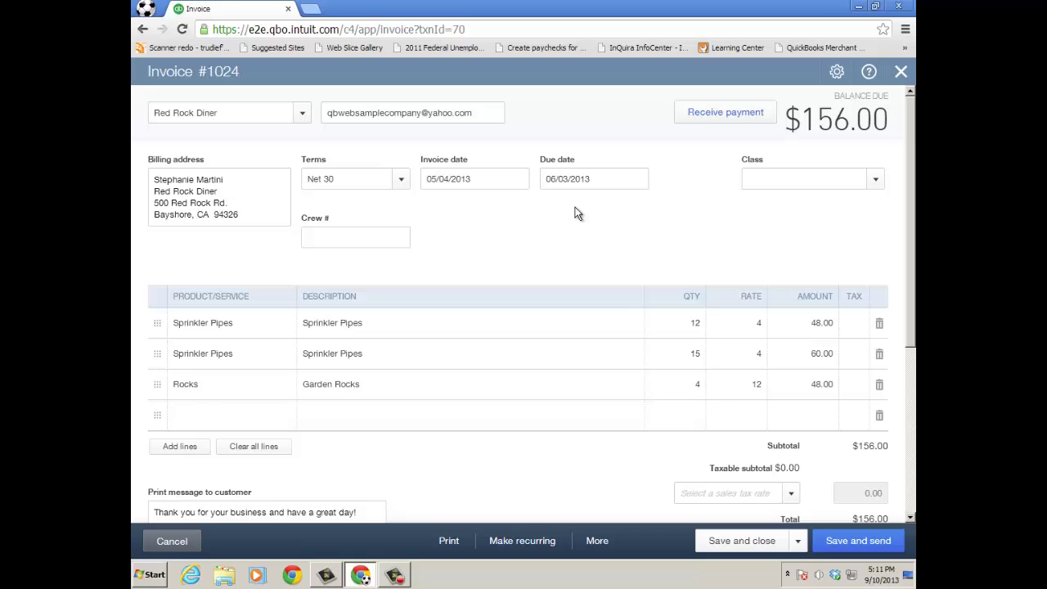
pyautogui.rightClick(258, 6)
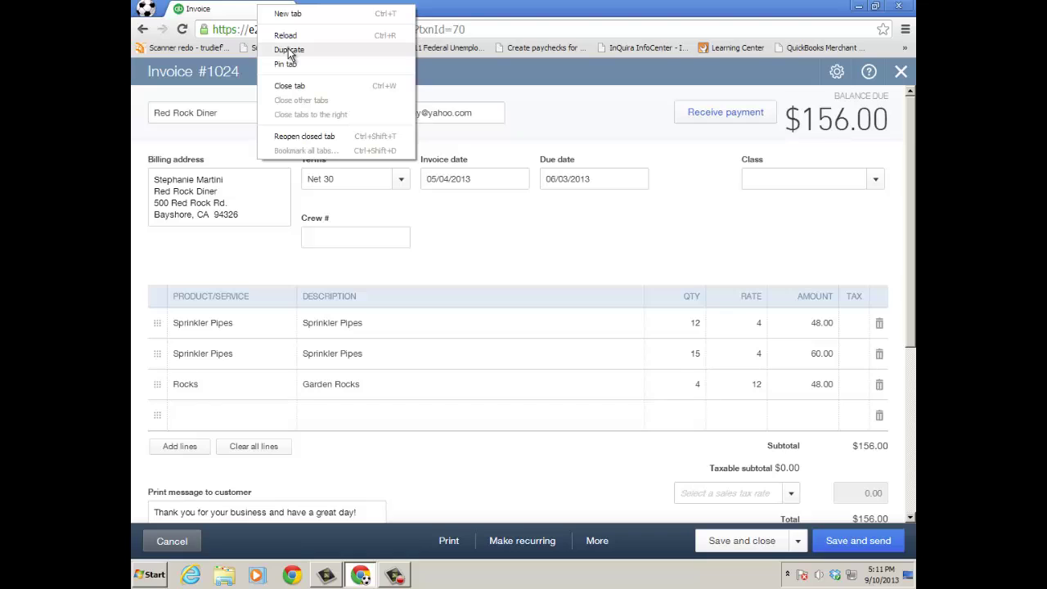
pyautogui.click(538, 237)
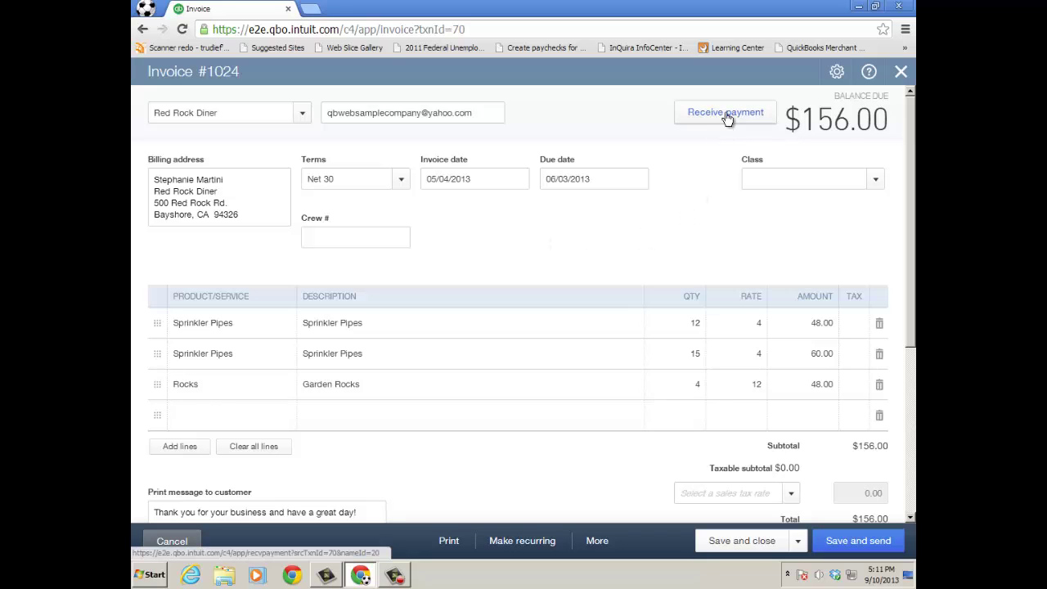
pyautogui.click(901, 72)
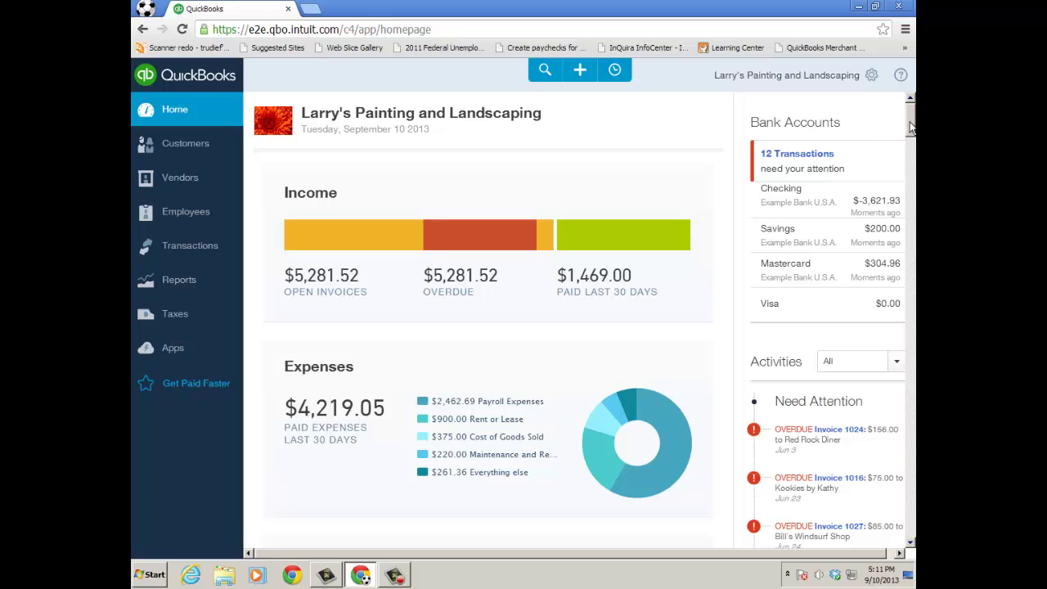
# - Expand Quick Create with Show more to list all transaction types
pyautogui.moveTo(911, 127)
pyautogui.mouseDown()
pyautogui.moveTo(914, 157)
pyautogui.moveTo(914, 123)
pyautogui.mouseUp()
pyautogui.click(580, 74)
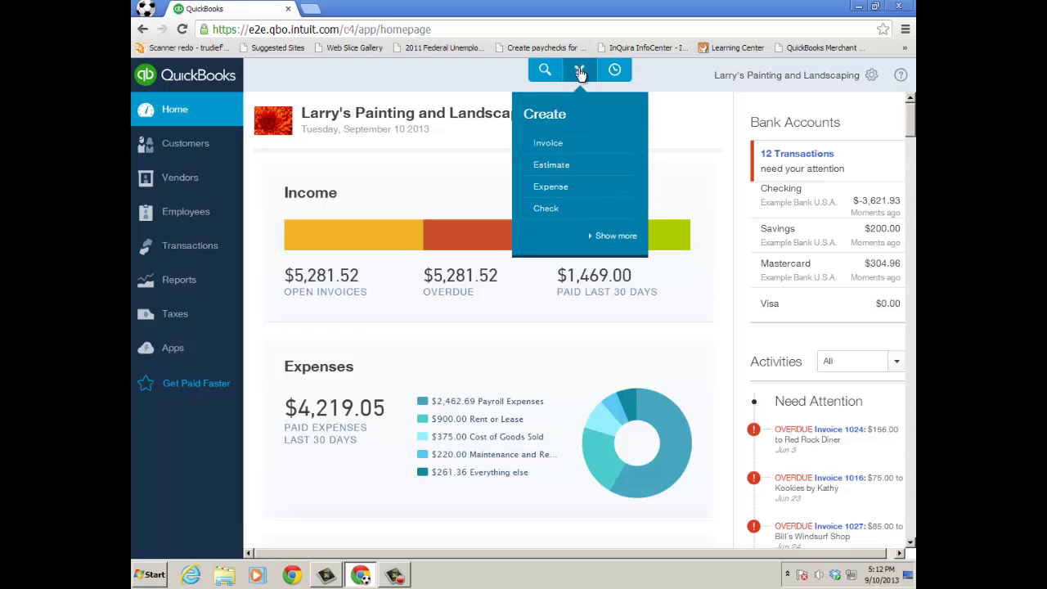
pyautogui.click(614, 238)
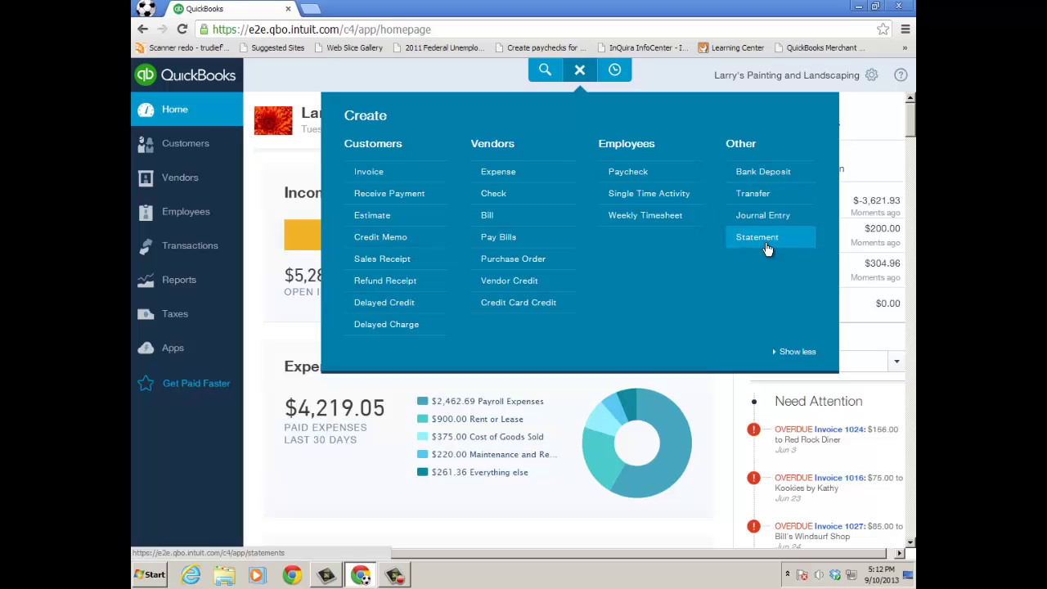
# - Visit the Reconcile page, then open Company Settings preferences from the gear menu
pyautogui.click(873, 76)
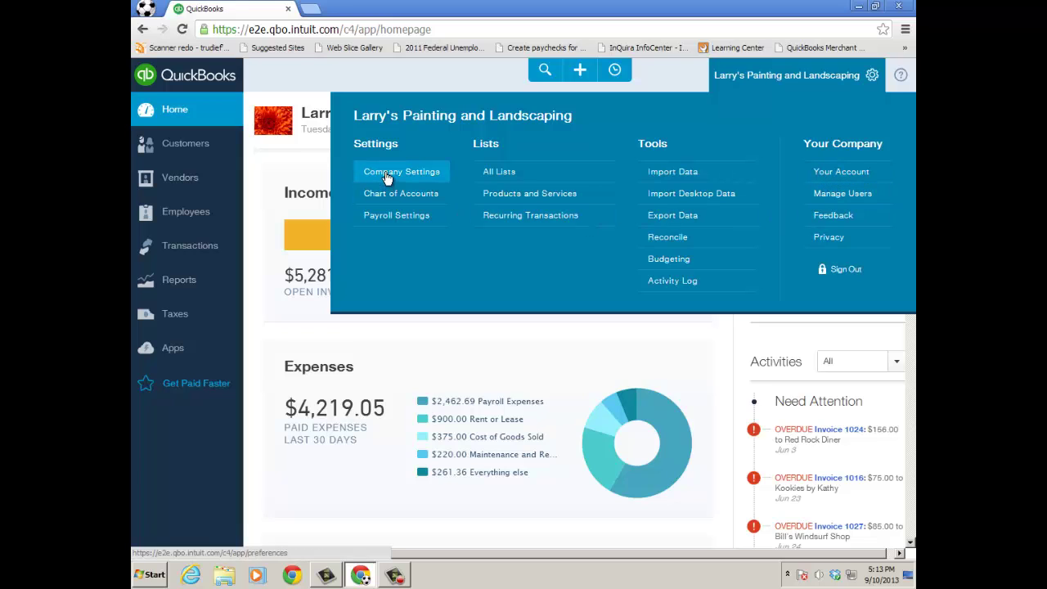
pyautogui.click(672, 246)
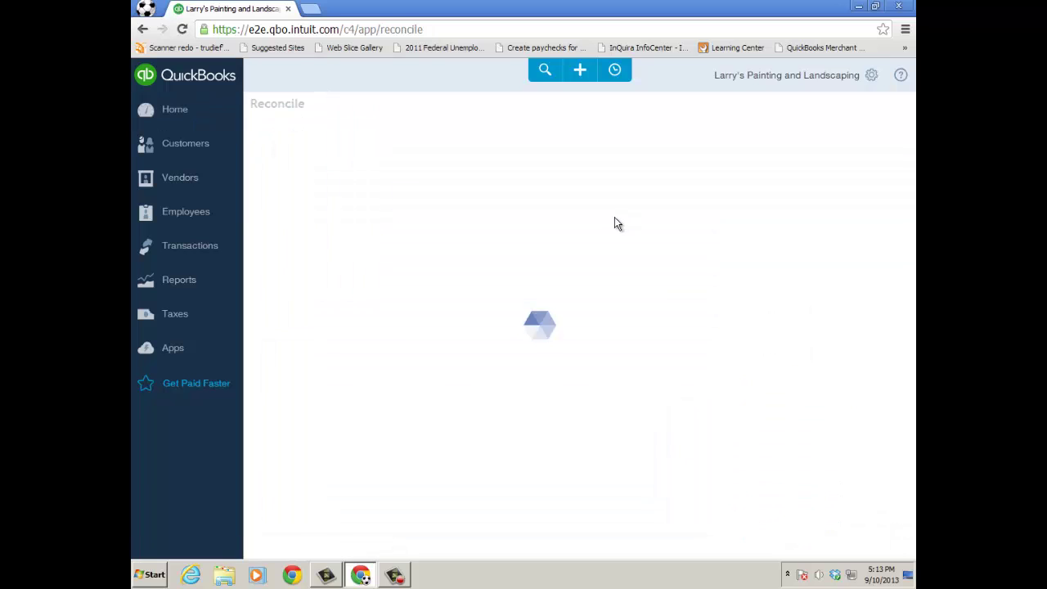
pyautogui.click(871, 74)
pyautogui.click(413, 179)
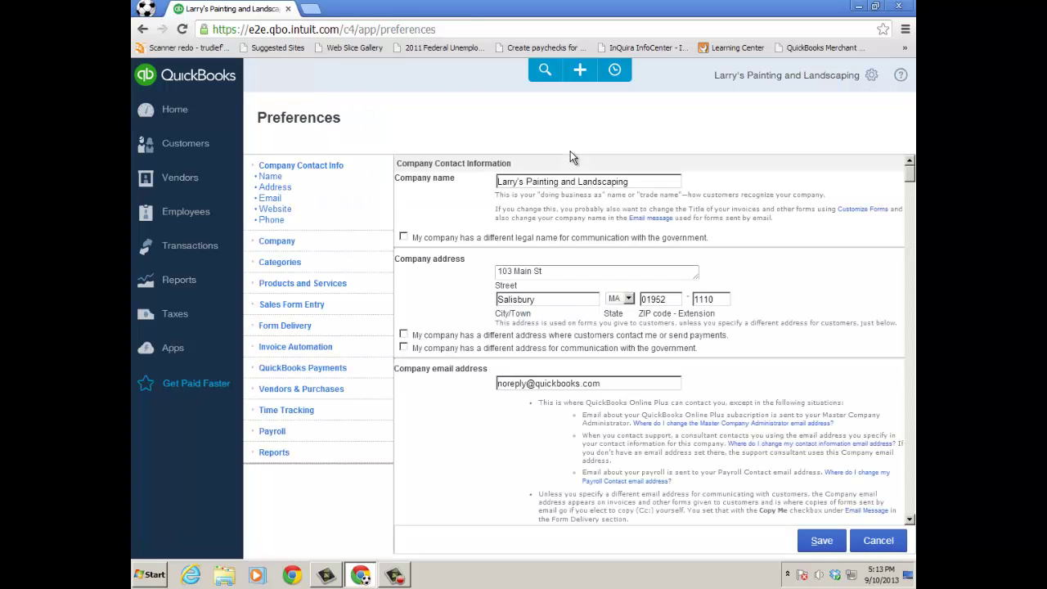
pyautogui.click(871, 75)
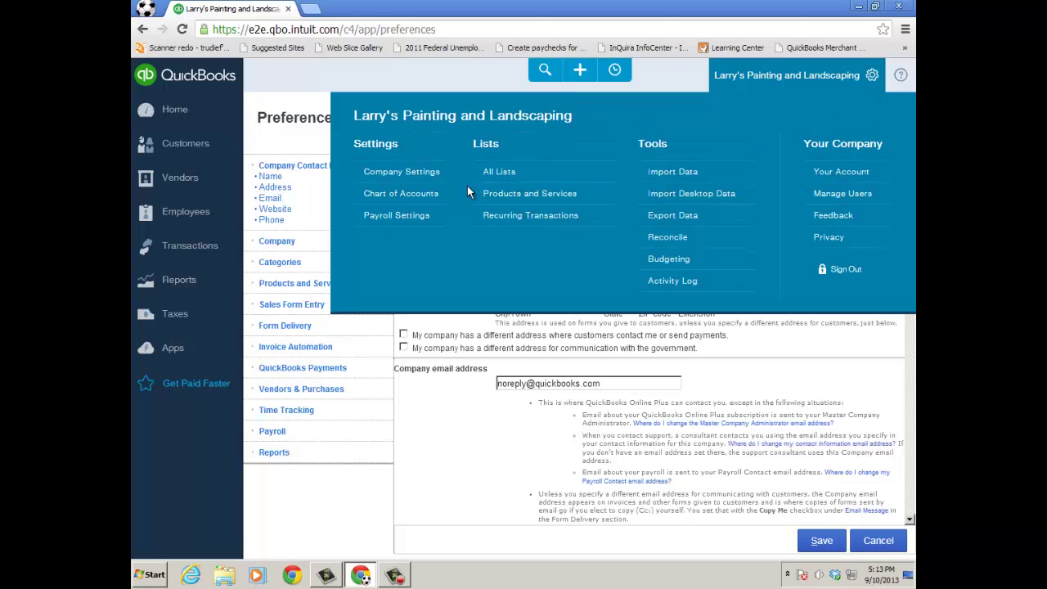
# - View the Checking account's edit details in the Chart of Accounts and cancel unchanged
pyautogui.click(407, 197)
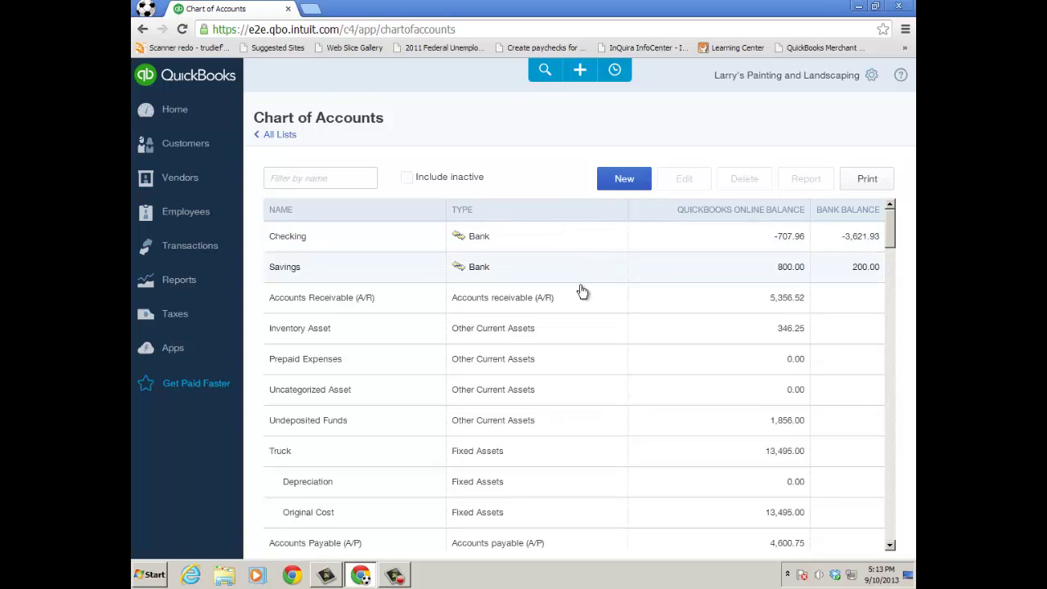
pyautogui.click(550, 243)
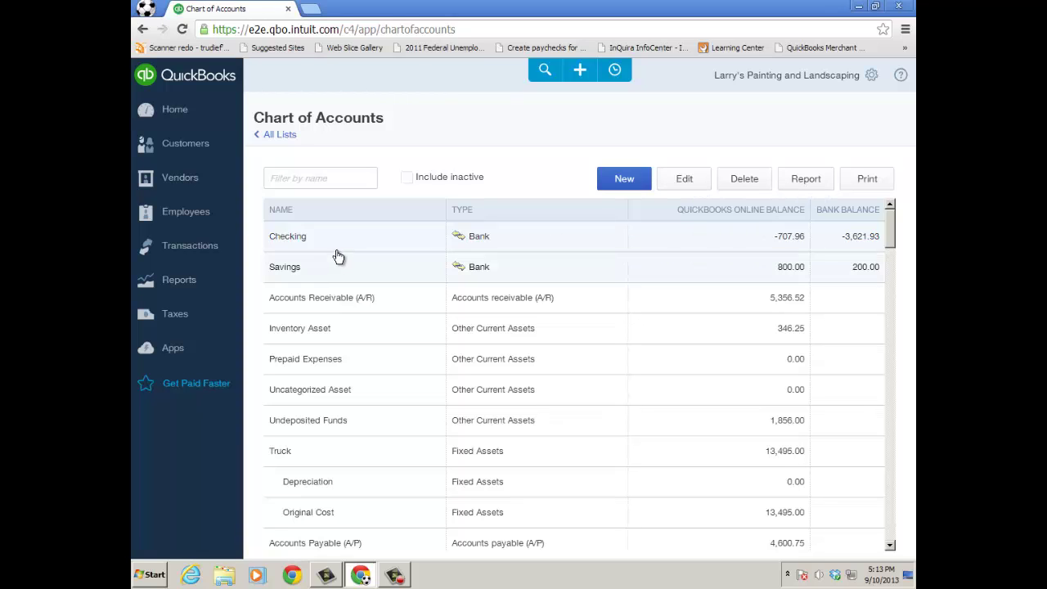
pyautogui.click(681, 180)
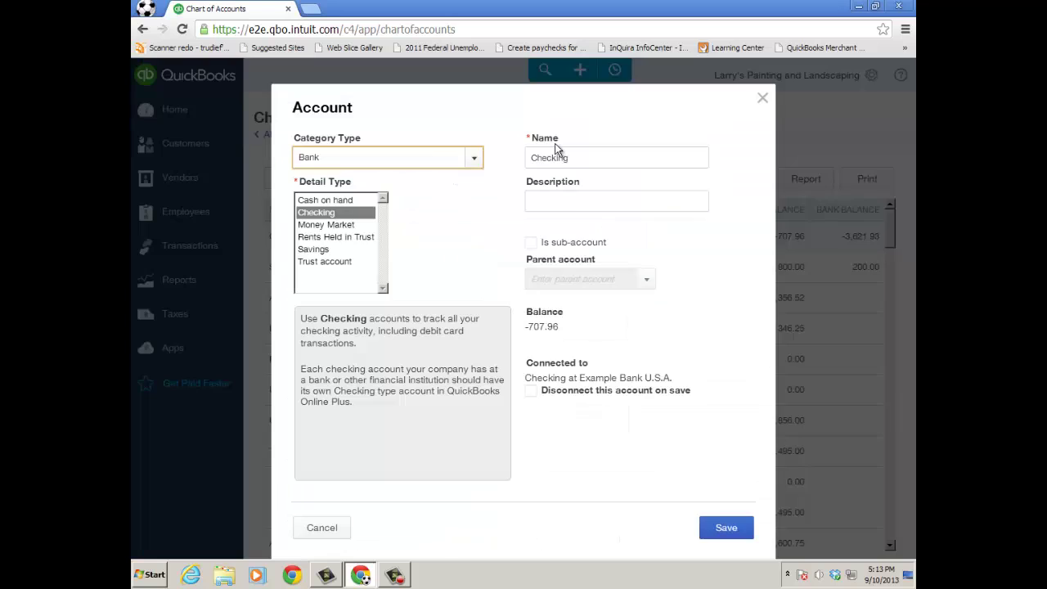
pyautogui.click(302, 529)
# - Open the Checking account register from Registers
pyautogui.moveTo(205, 243)
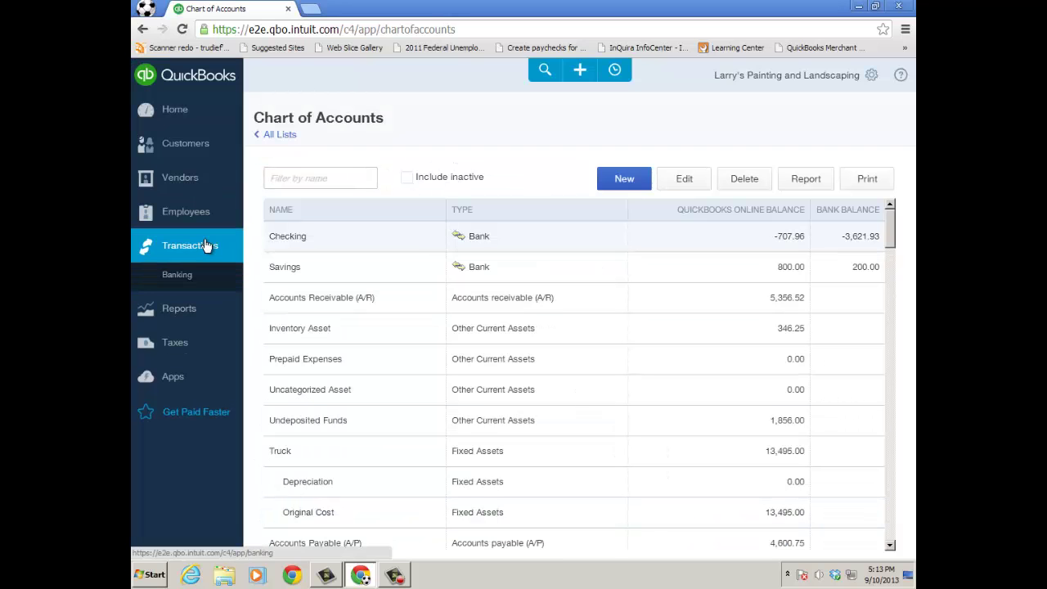
pyautogui.click(177, 349)
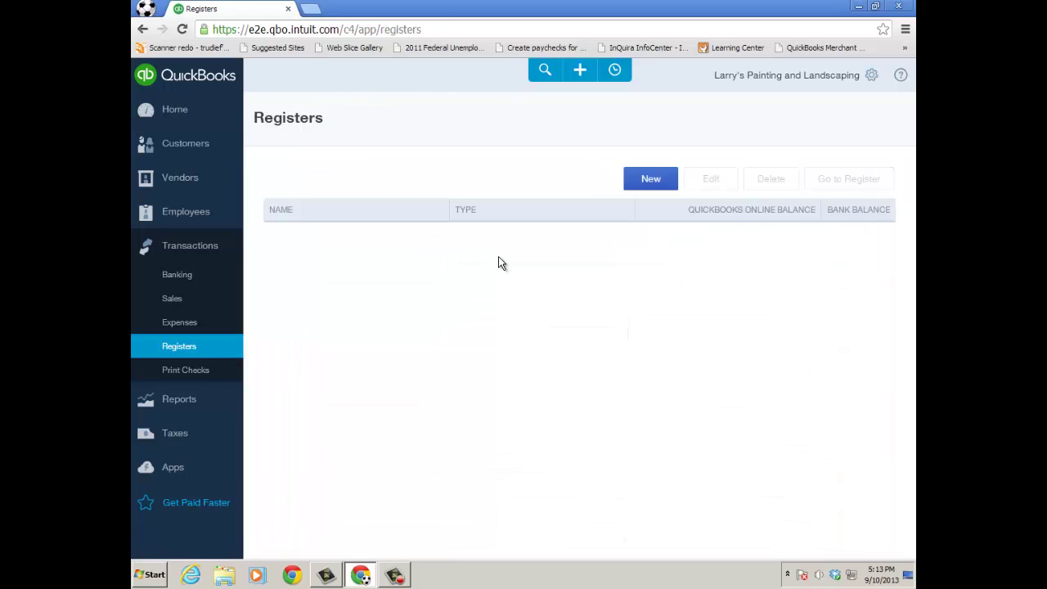
pyautogui.doubleClick(395, 240)
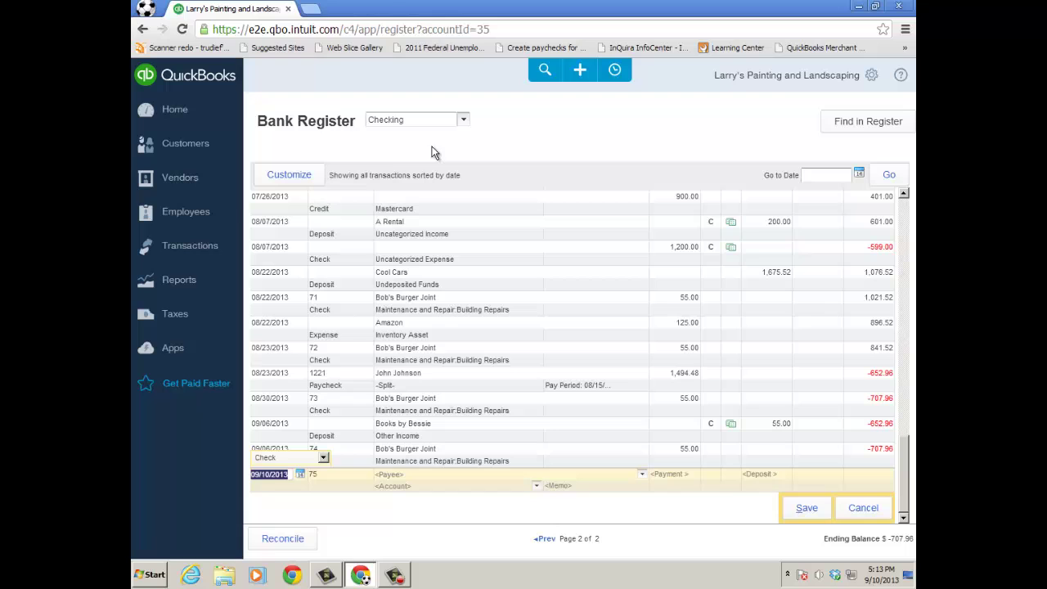
# - View Check No.74 ($55.00) to Bob's Burger Joint from recent transactions, then close it
pyautogui.click(872, 75)
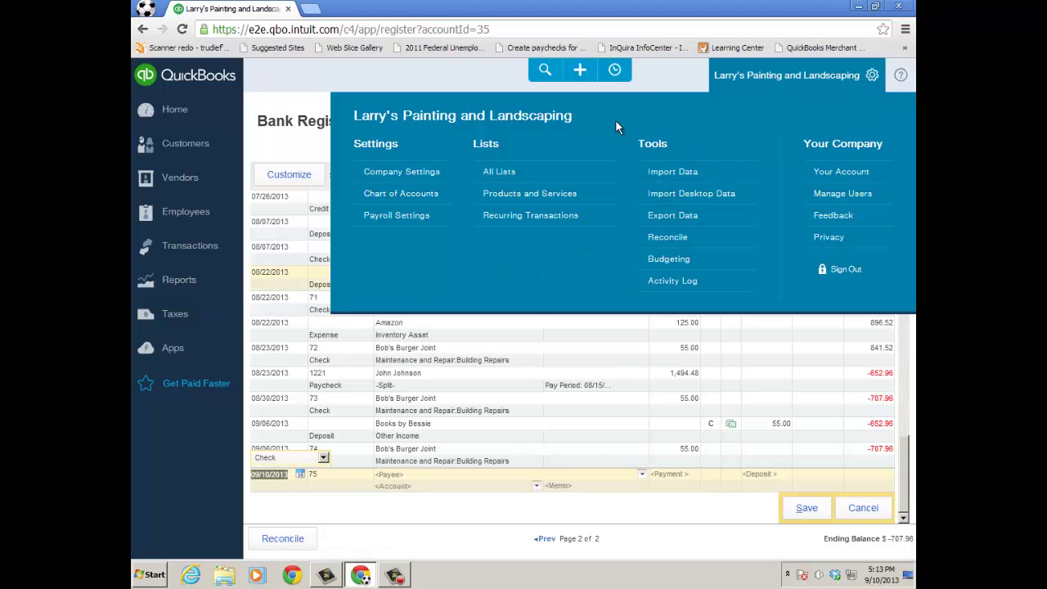
pyautogui.click(618, 73)
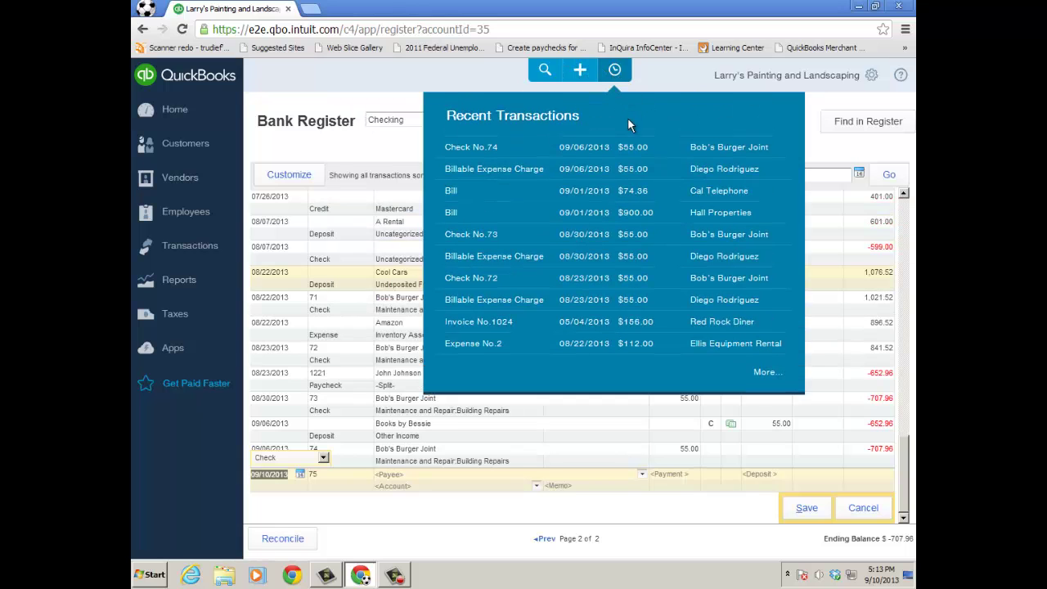
pyautogui.click(626, 148)
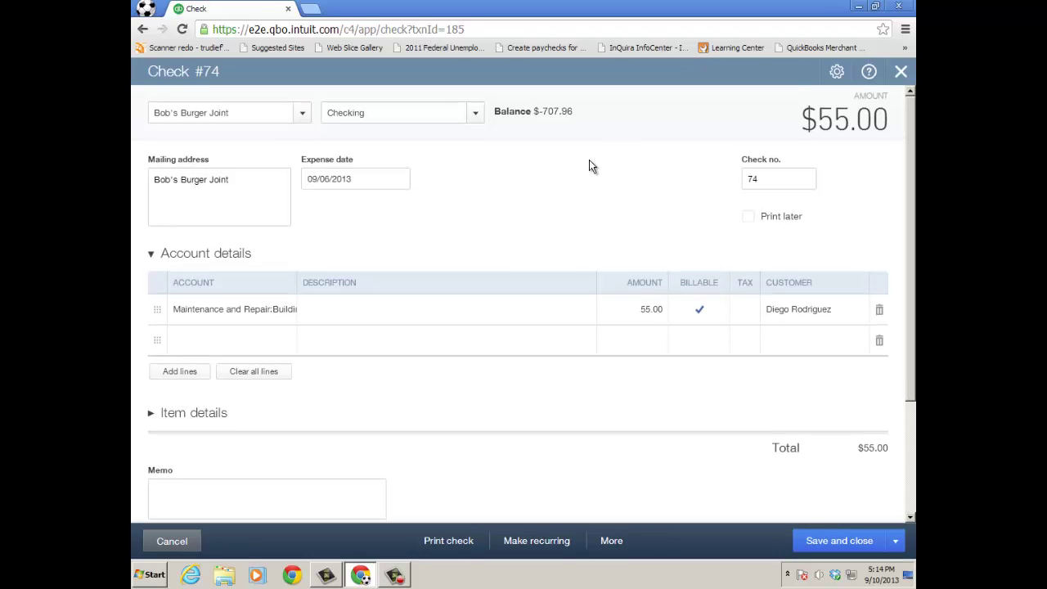
pyautogui.click(901, 71)
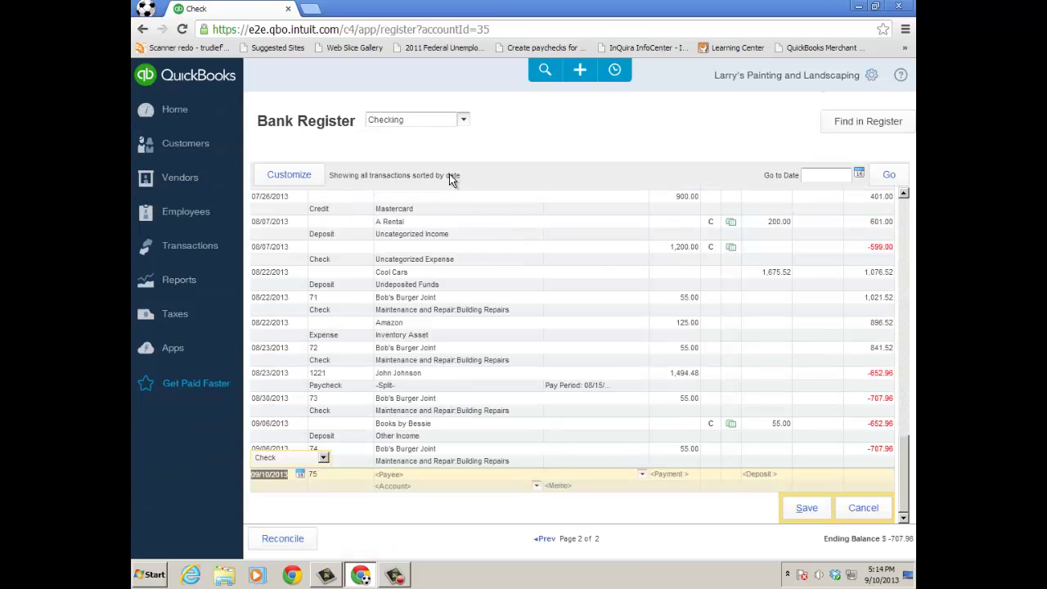
# - Open Amy's Bird Sanctuary, filter its transactions to open invoices and select invoice 1021
pyautogui.click(181, 149)
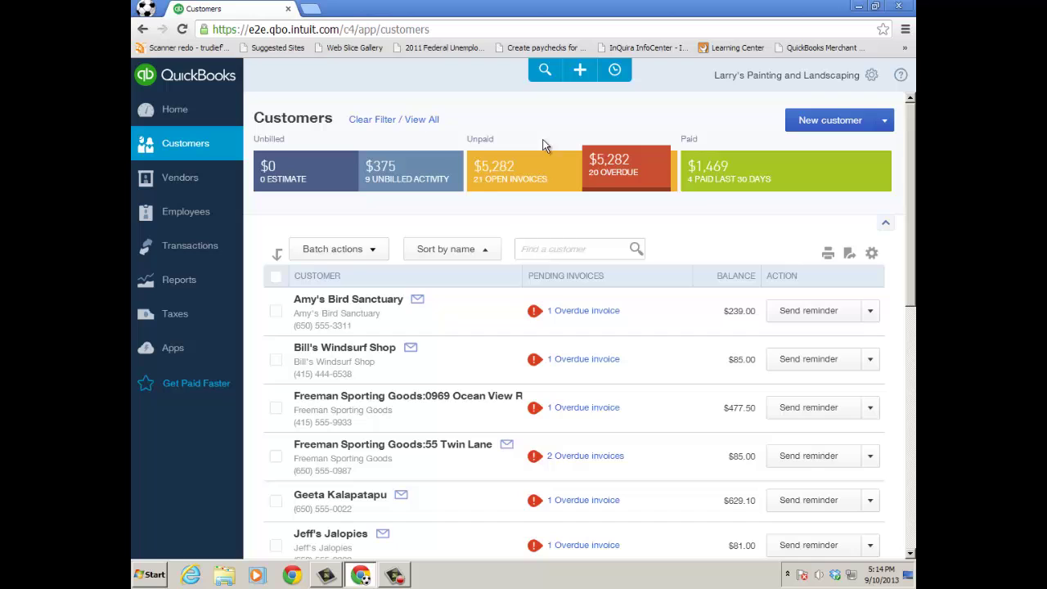
pyautogui.click(356, 300)
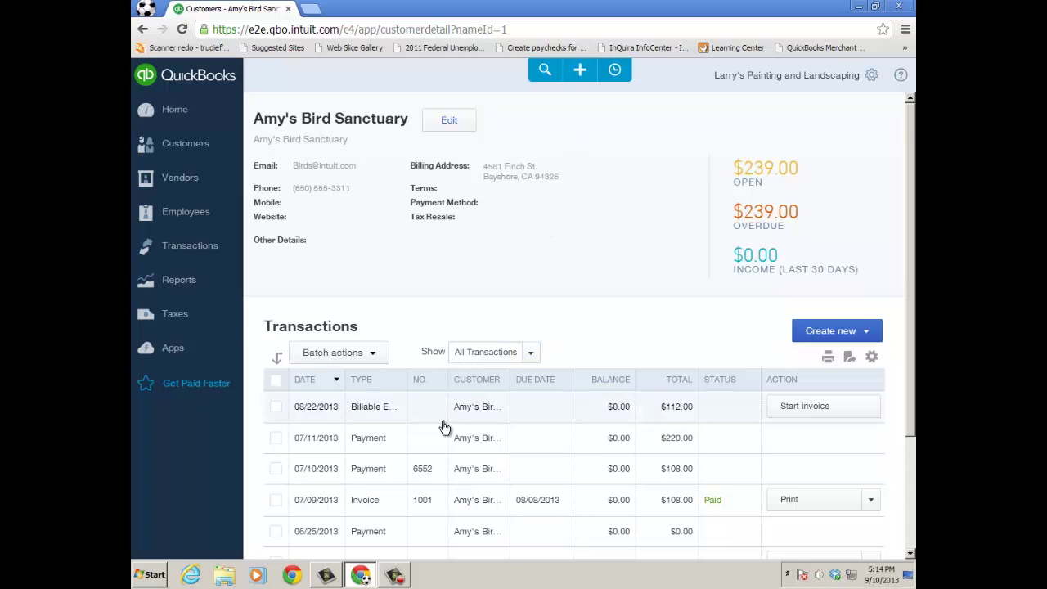
pyautogui.click(373, 356)
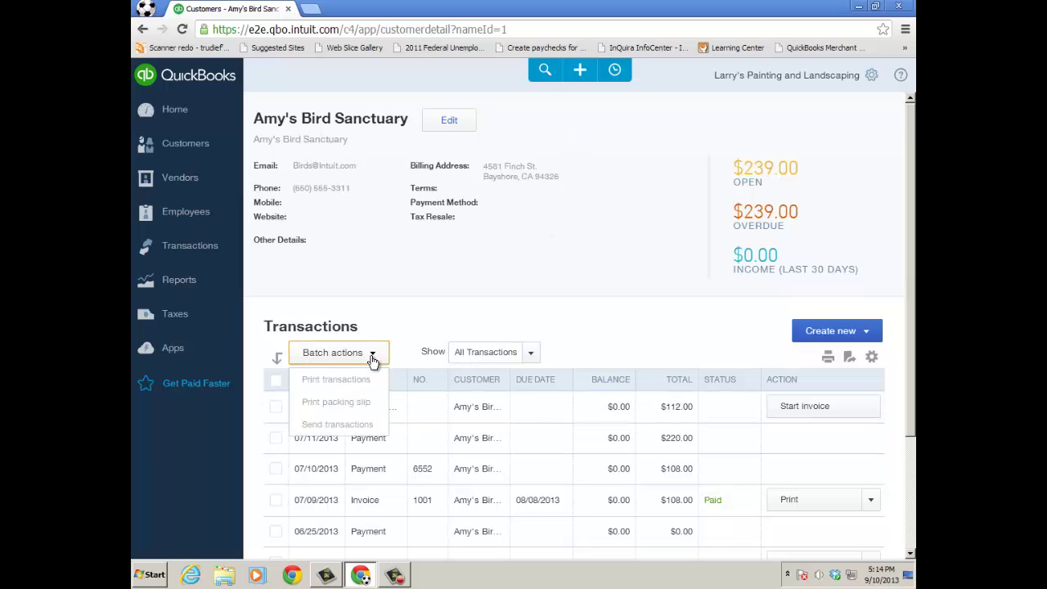
pyautogui.click(531, 353)
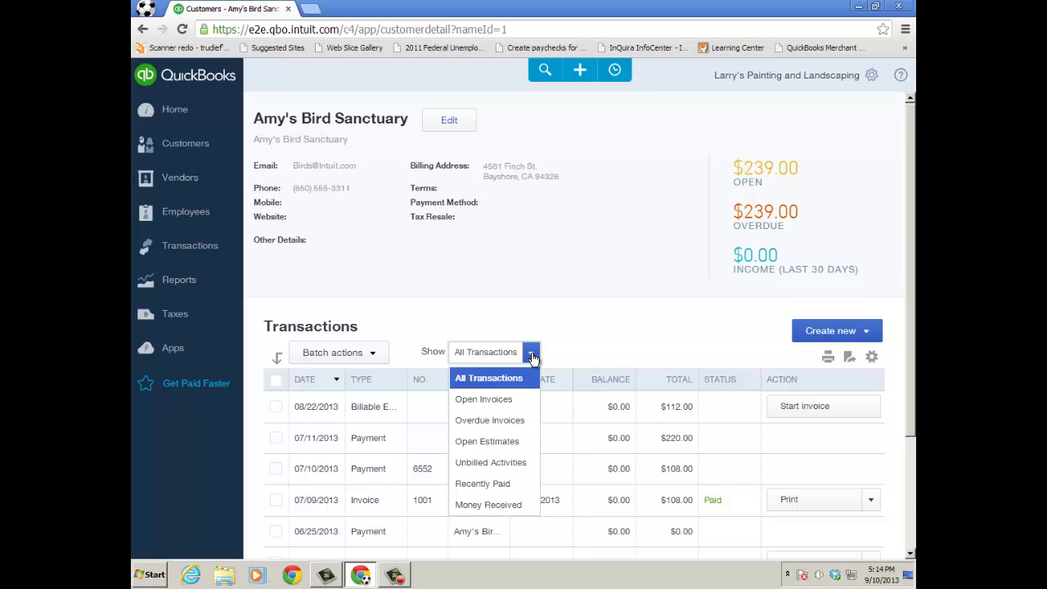
pyautogui.click(519, 399)
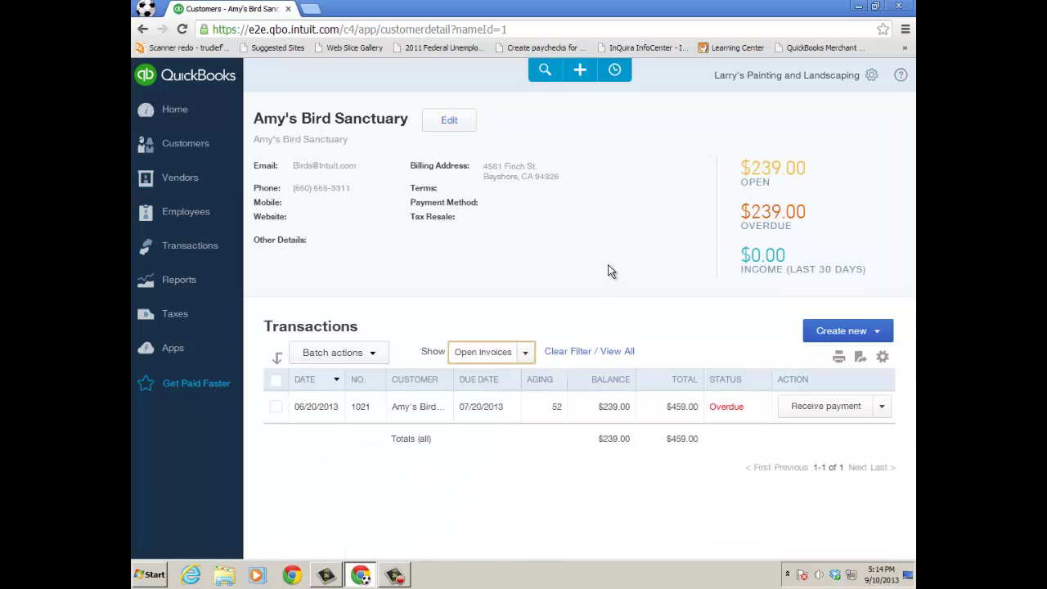
pyautogui.click(278, 407)
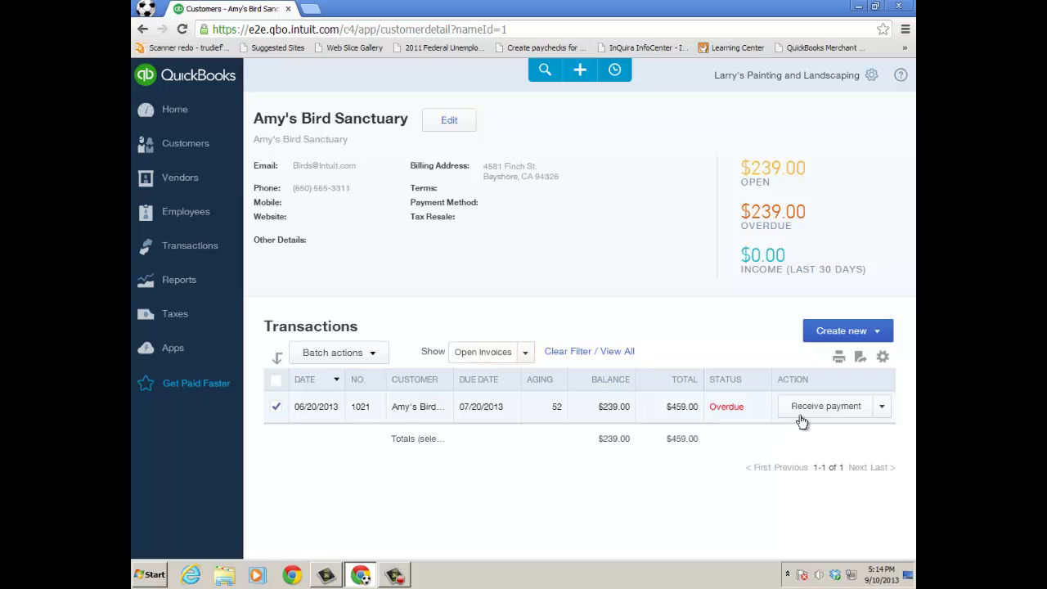
# - Review invoice 1021's actions and the Create new sales forms, then return to Customers
pyautogui.click(882, 407)
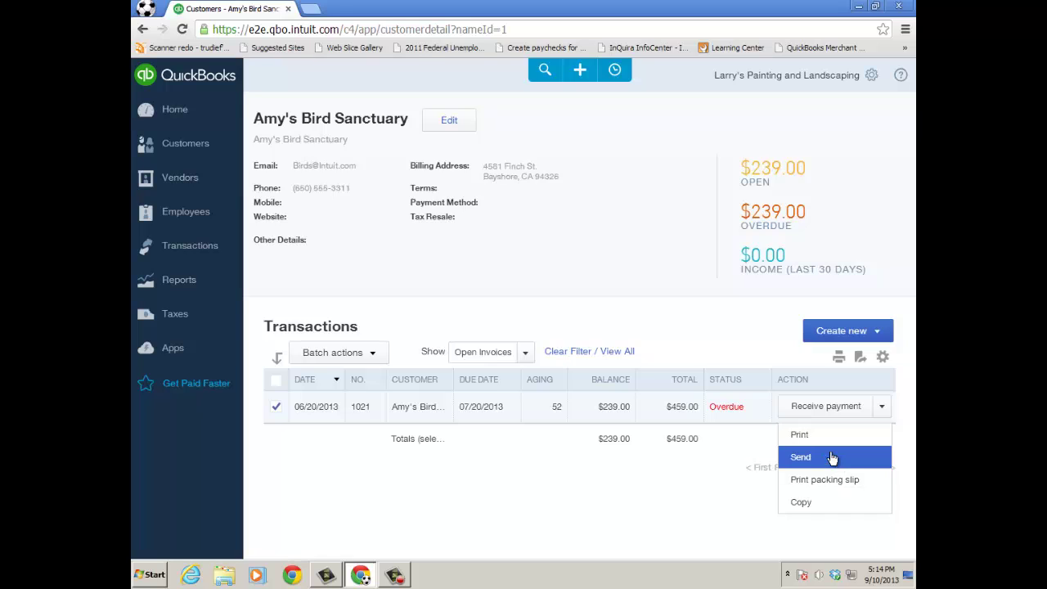
pyautogui.click(735, 340)
pyautogui.click(875, 334)
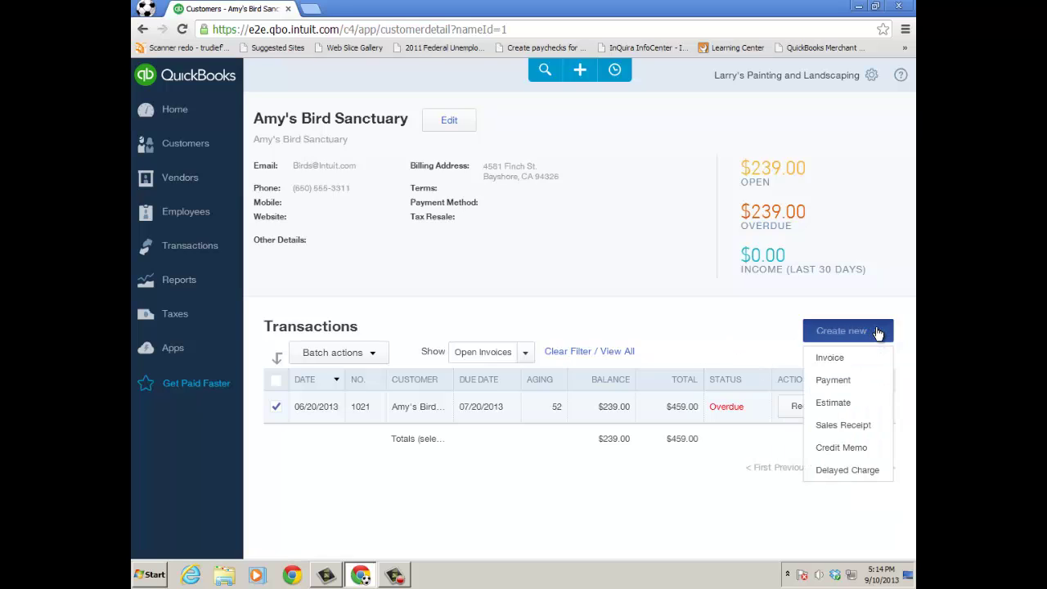
pyautogui.click(176, 146)
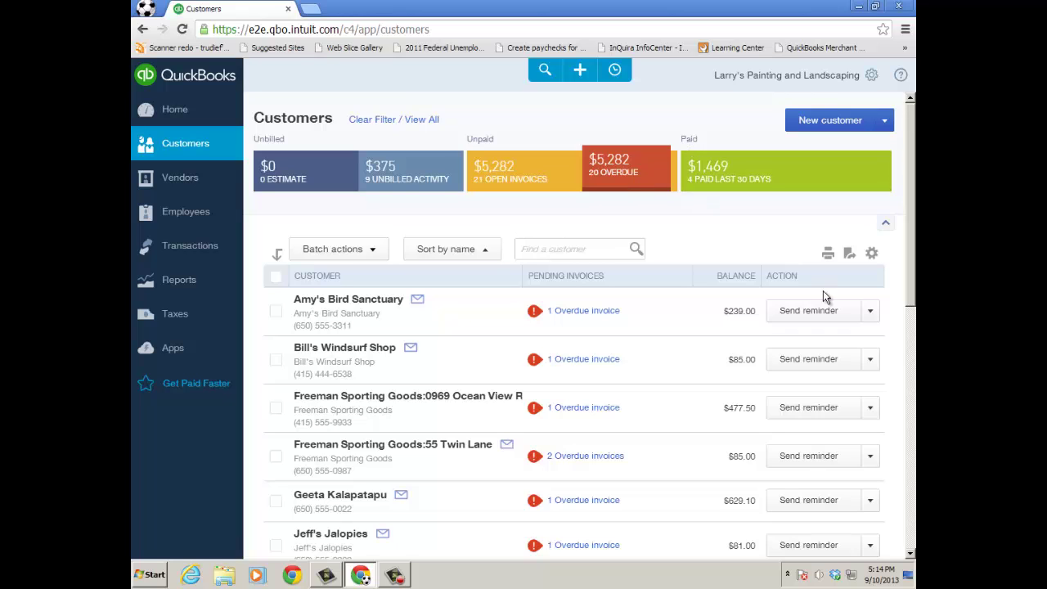
pyautogui.click(871, 316)
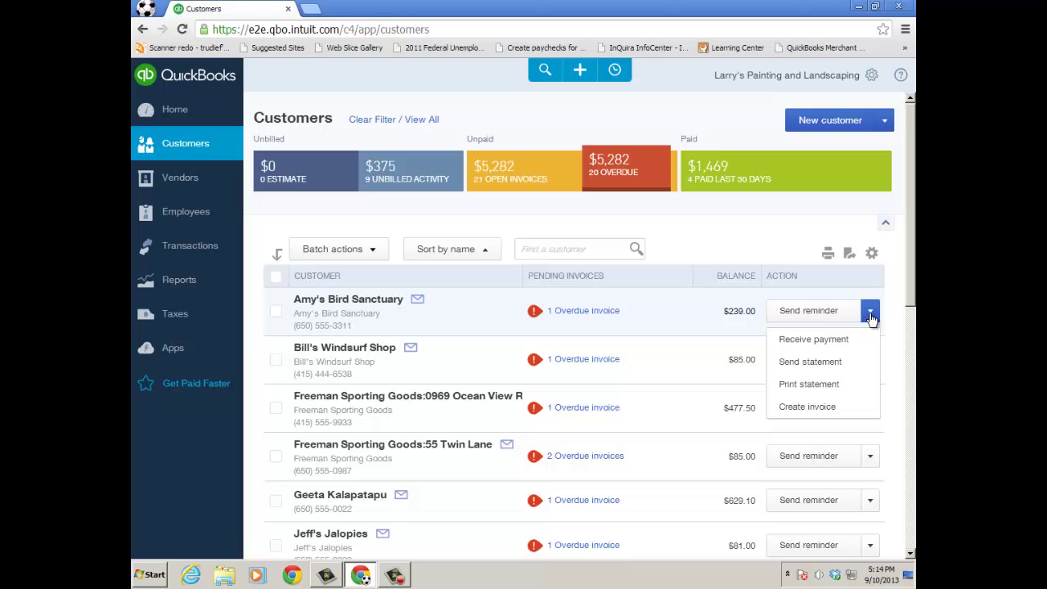
pyautogui.click(872, 255)
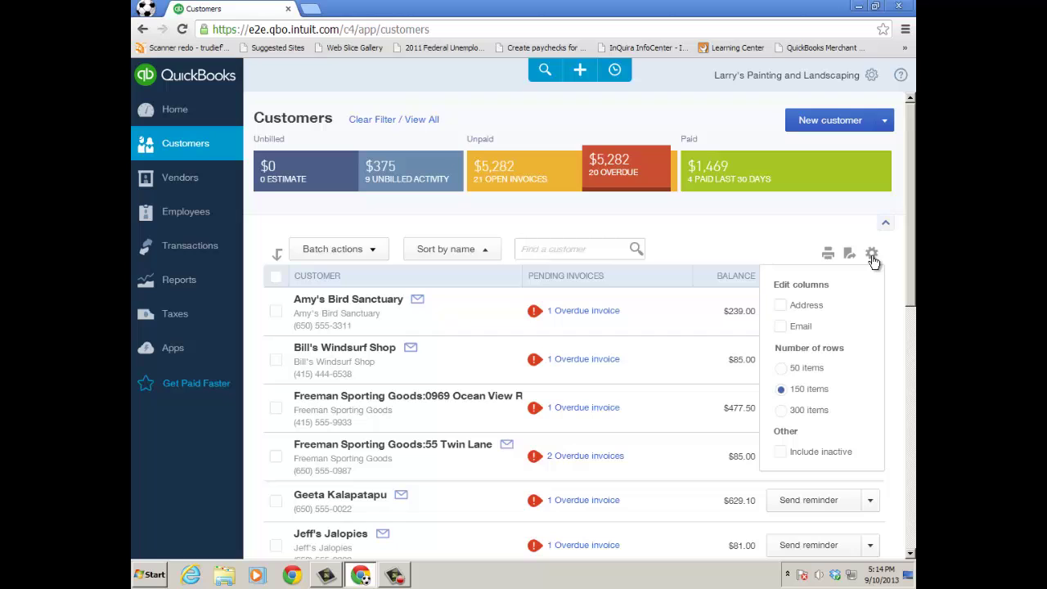
pyautogui.click(722, 246)
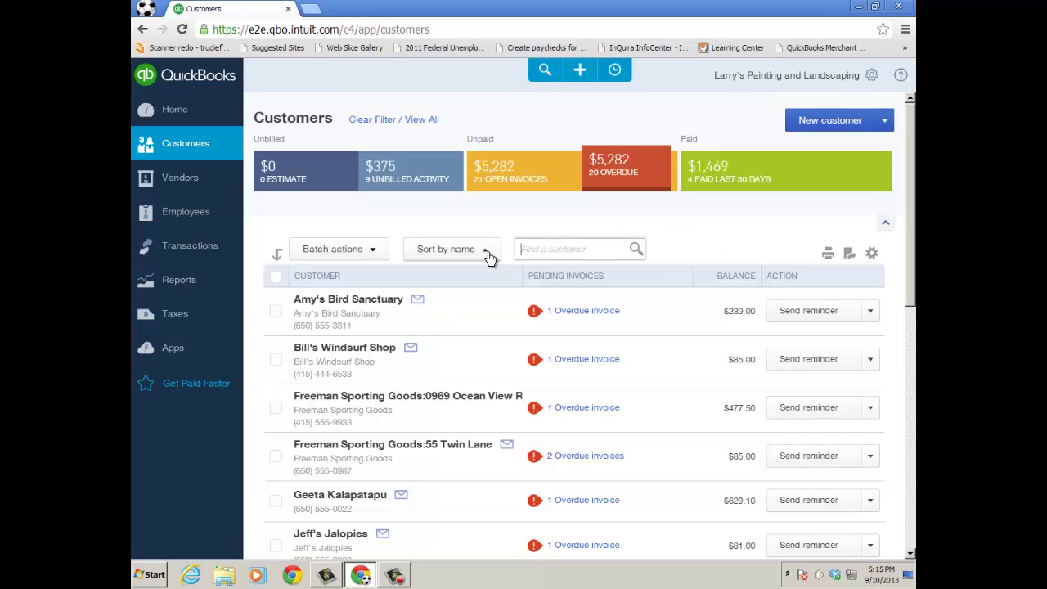
# - Filter vendors to the $125 open purchase orders; start and close a bill for Tania's Nursery
pyautogui.click(182, 179)
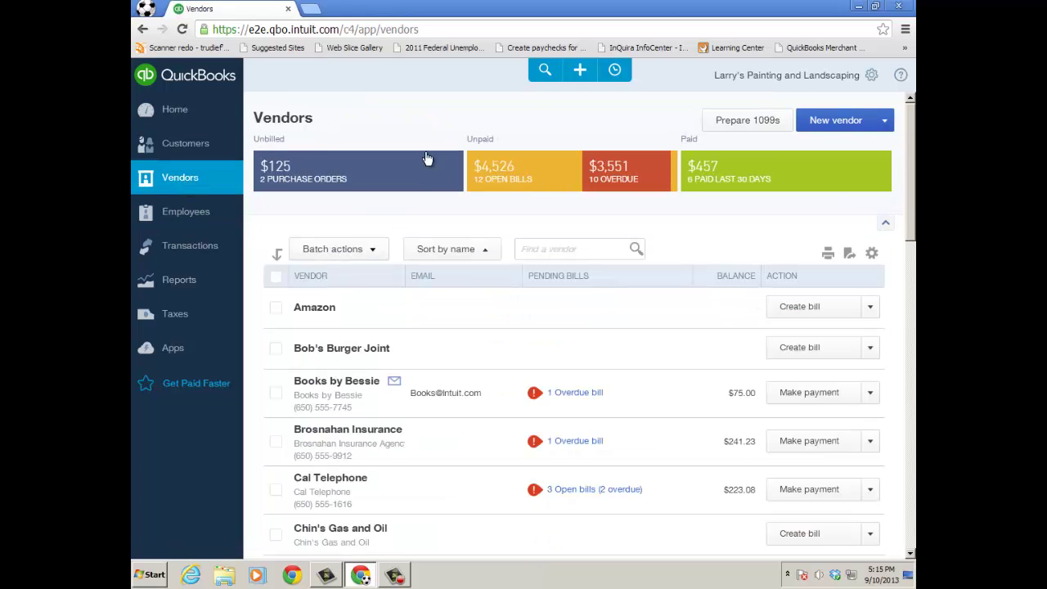
pyautogui.click(411, 176)
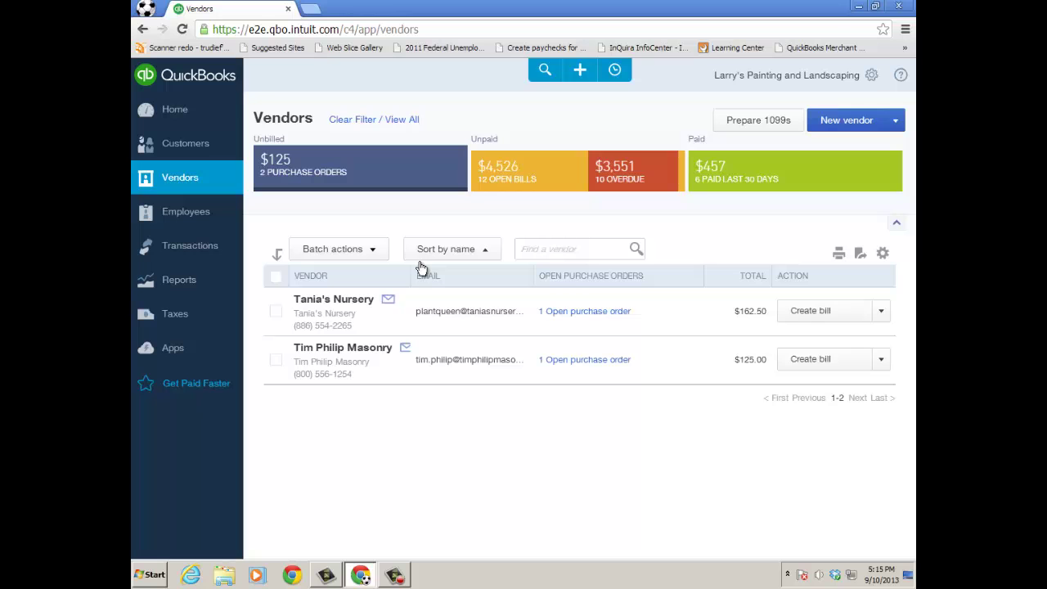
pyautogui.click(818, 311)
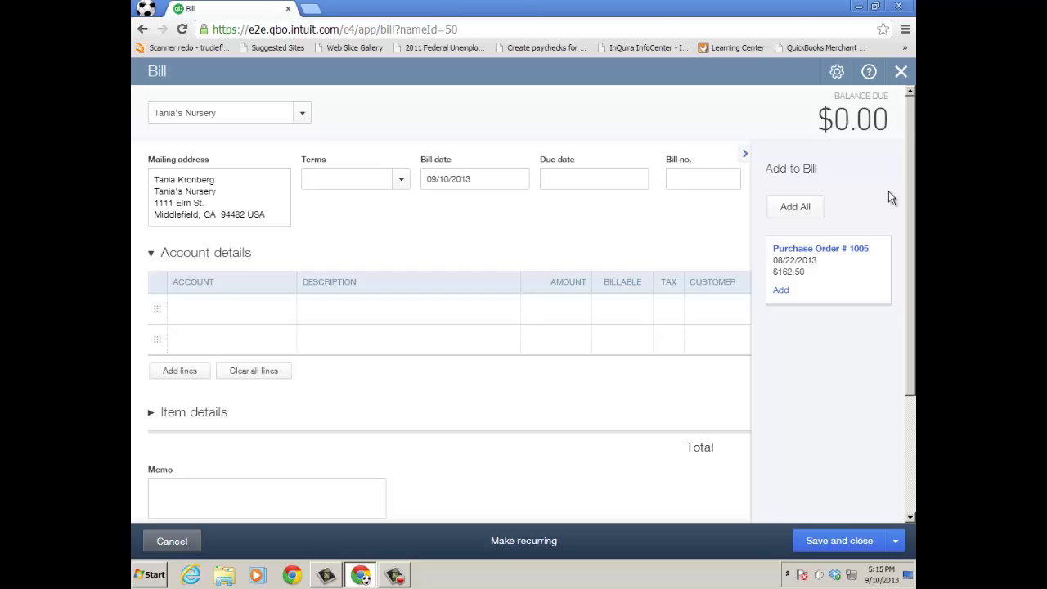
pyautogui.click(901, 75)
# - Draft a Tania's Nursery bill from Purchase Order #1005 ($162.50), then discard it
pyautogui.click(580, 71)
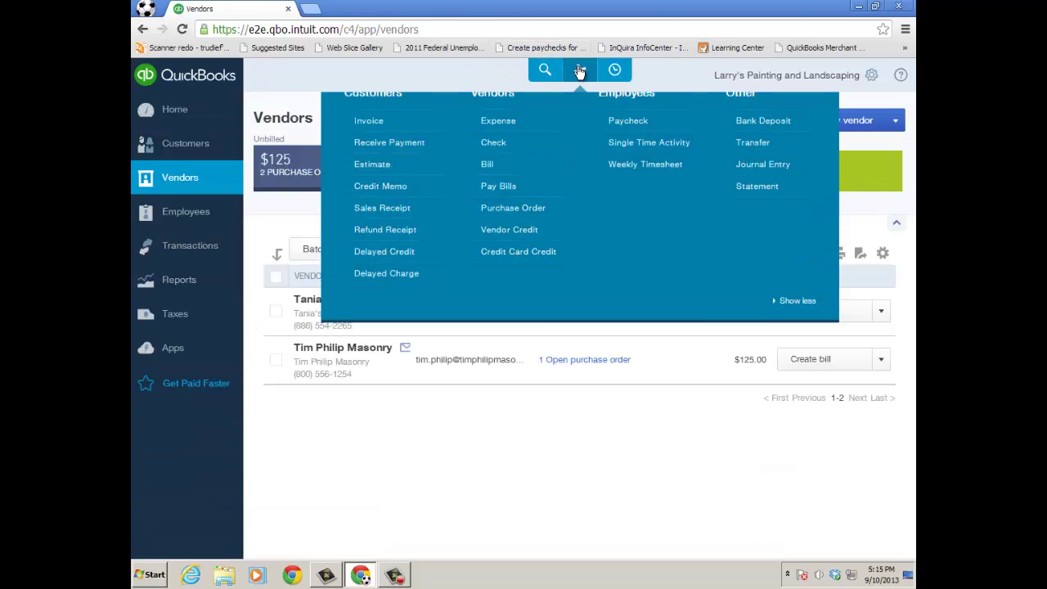
pyautogui.click(487, 217)
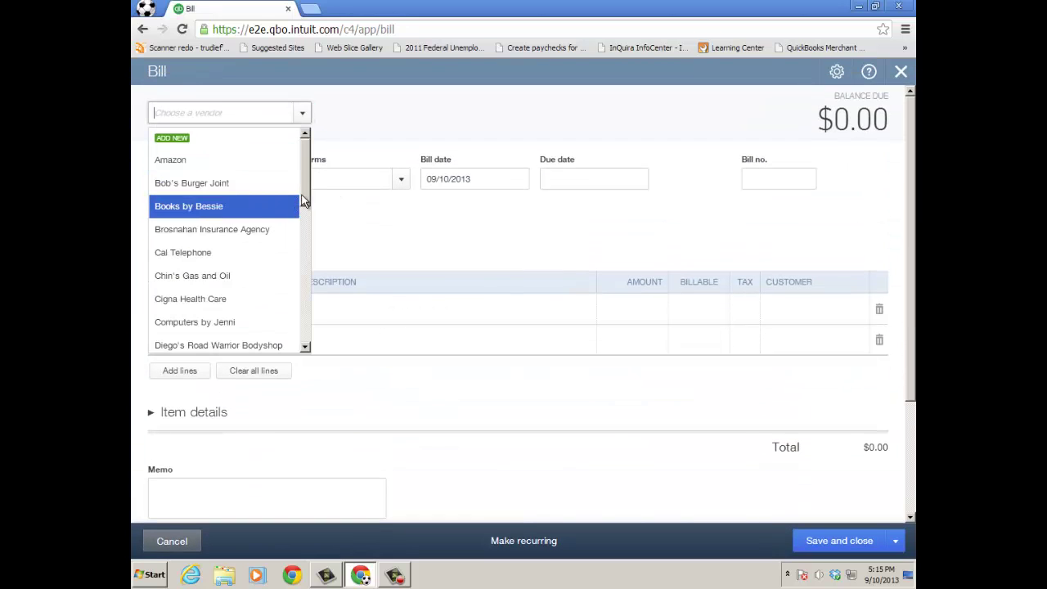
pyautogui.moveTo(302, 201); pyautogui.dragTo(301, 327)
pyautogui.click(205, 316)
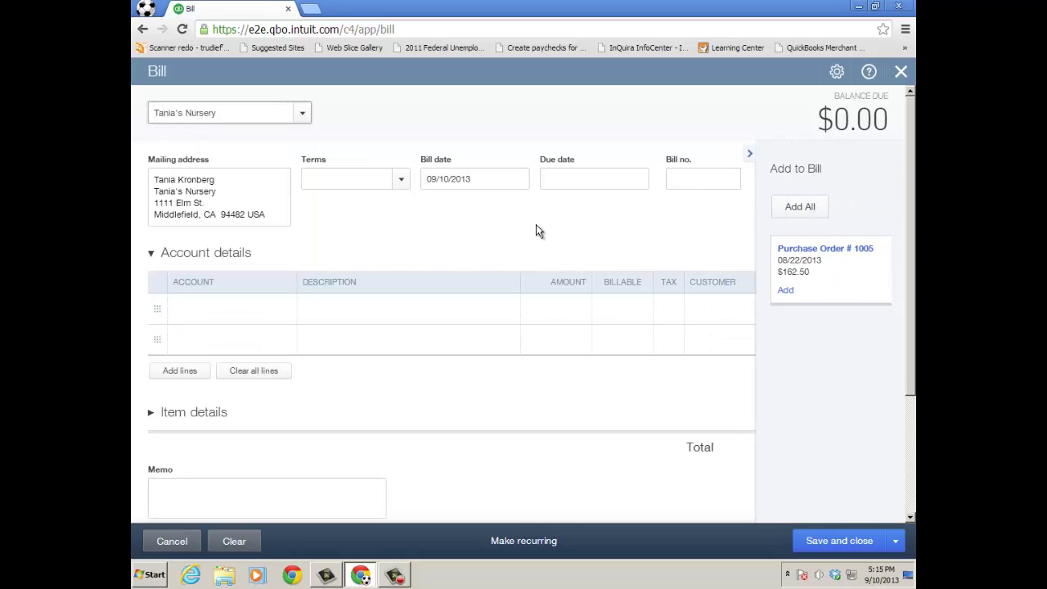
pyautogui.click(785, 289)
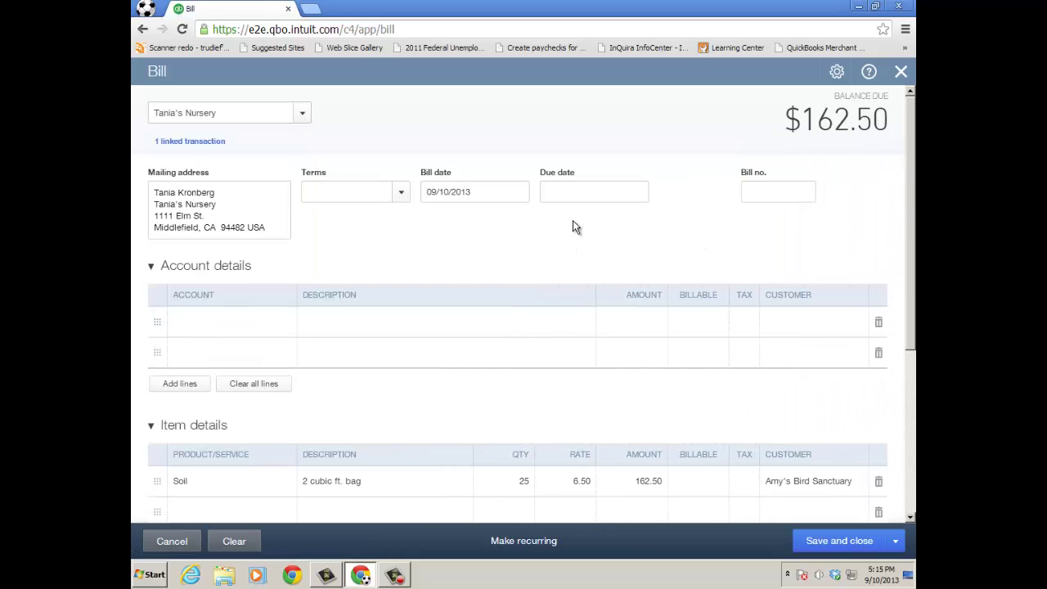
pyautogui.click(174, 541)
pyautogui.click(657, 346)
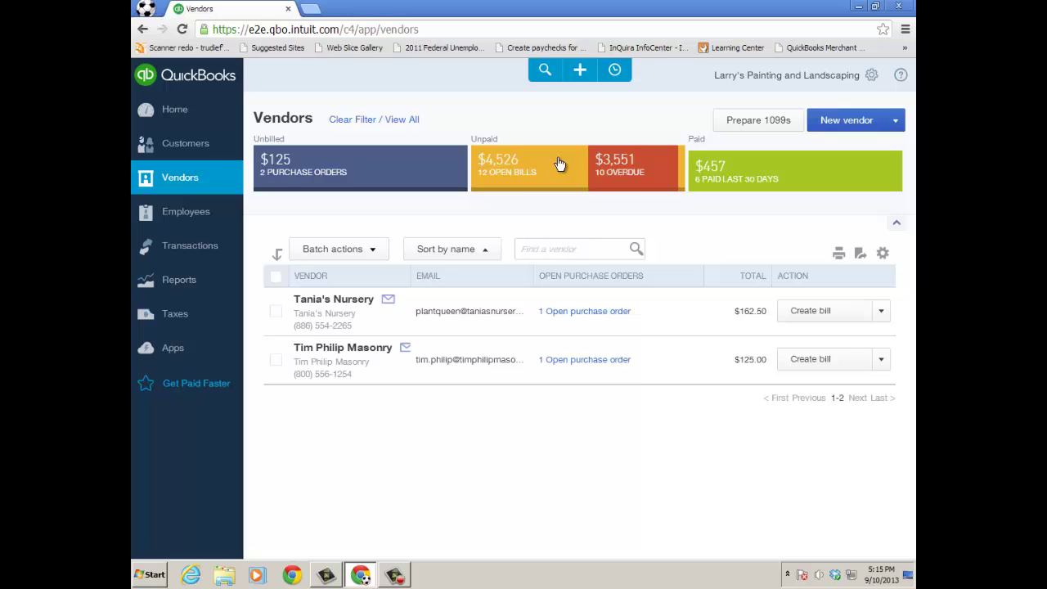
# - Filter vendors to open then overdue bills, preview paying Books by Bessie, then go to Employees
pyautogui.click(626, 176)
pyautogui.click(630, 178)
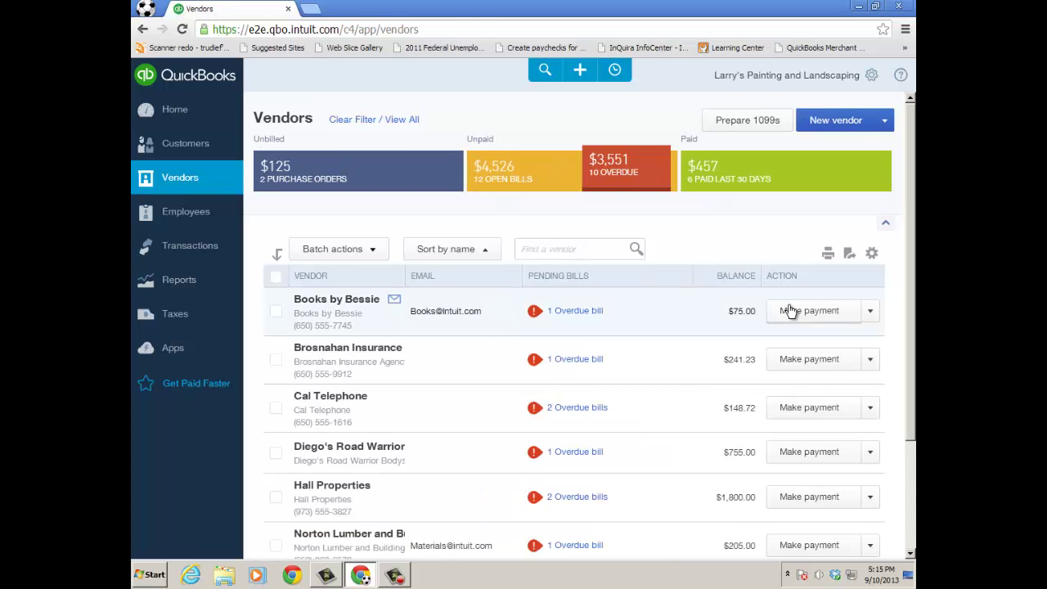
pyautogui.click(792, 310)
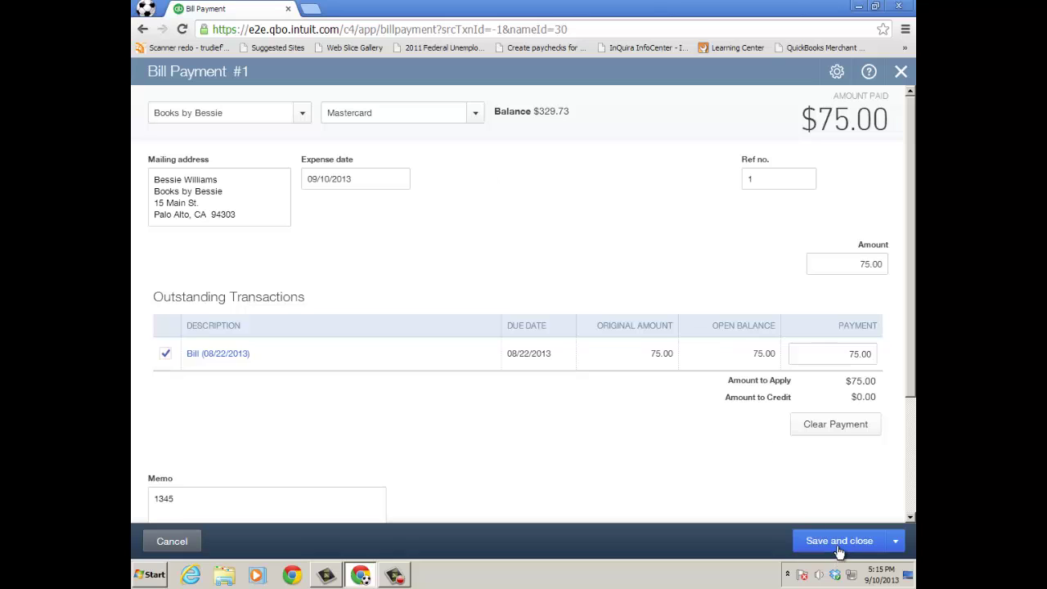
pyautogui.click(904, 74)
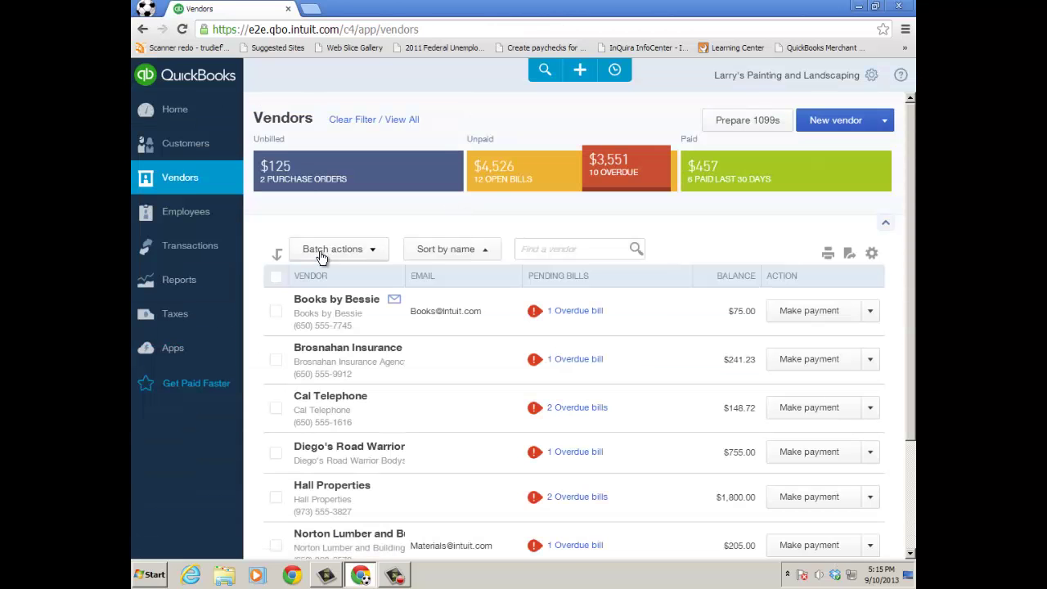
pyautogui.click(192, 212)
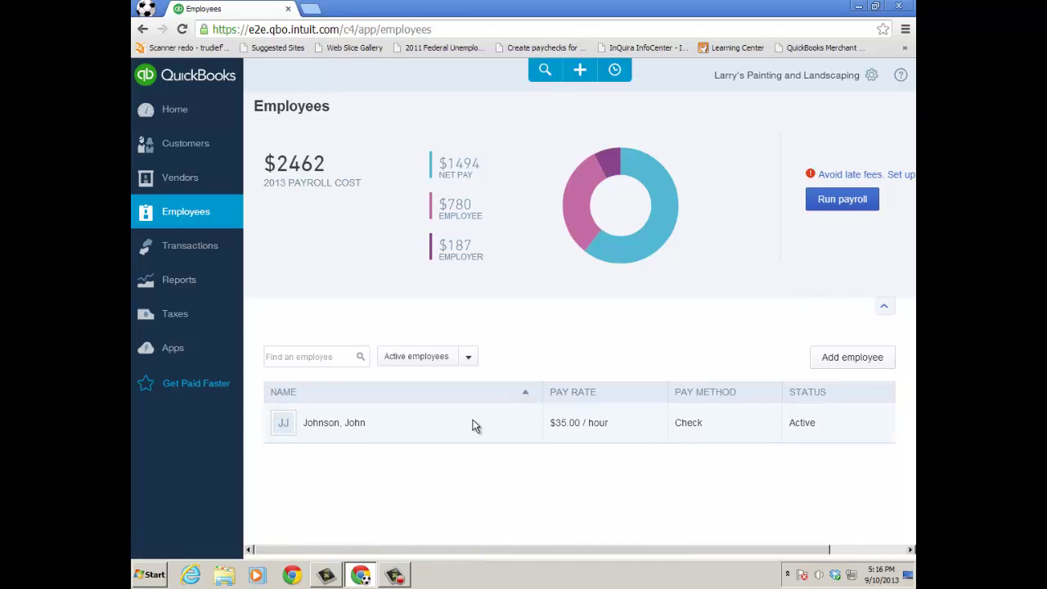
pyautogui.click(842, 201)
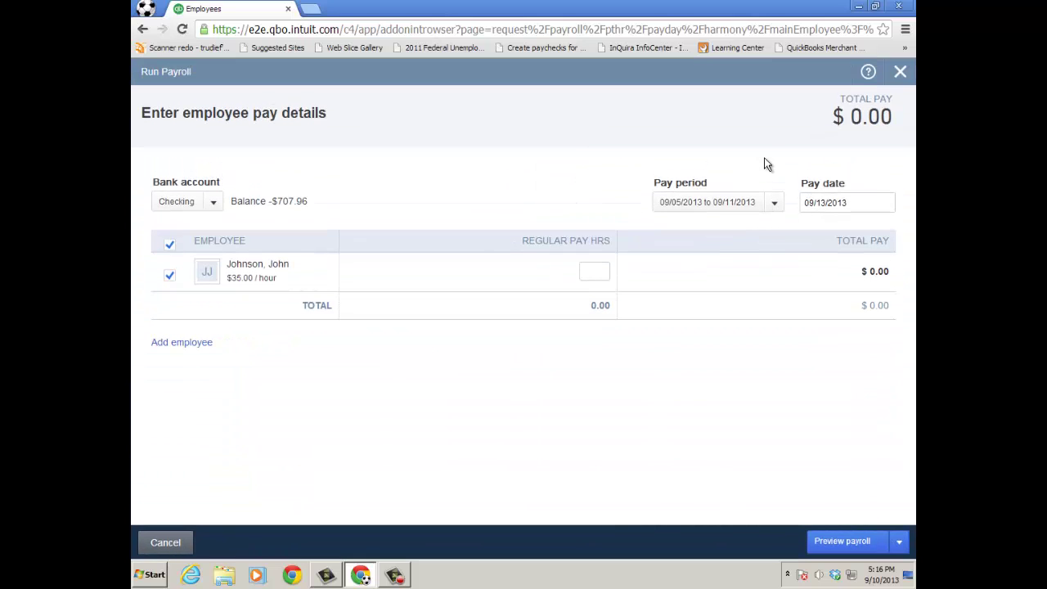
pyautogui.click(594, 270)
pyautogui.click(899, 545)
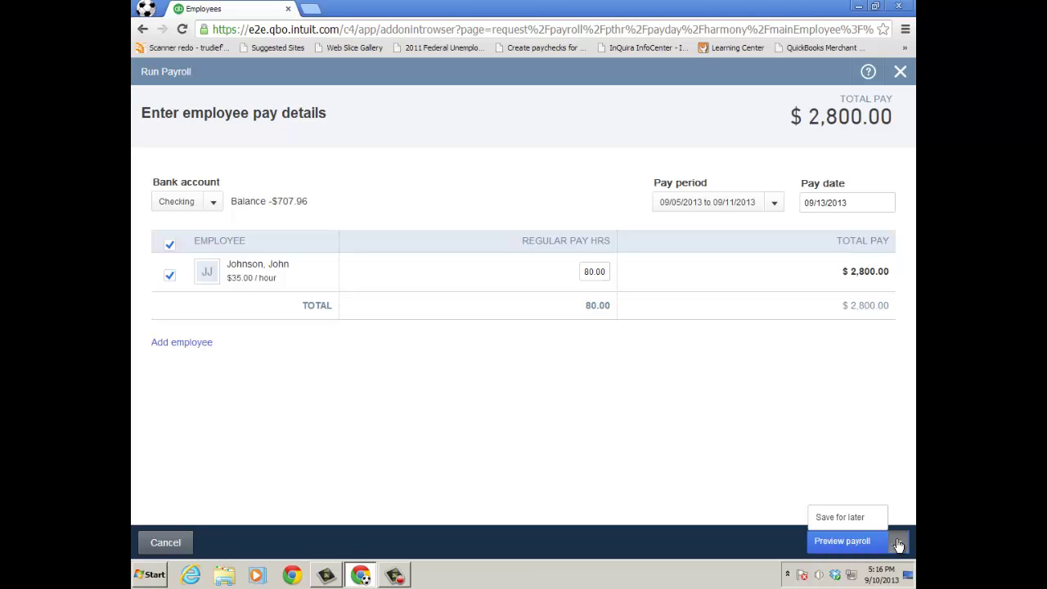
pyautogui.click(901, 71)
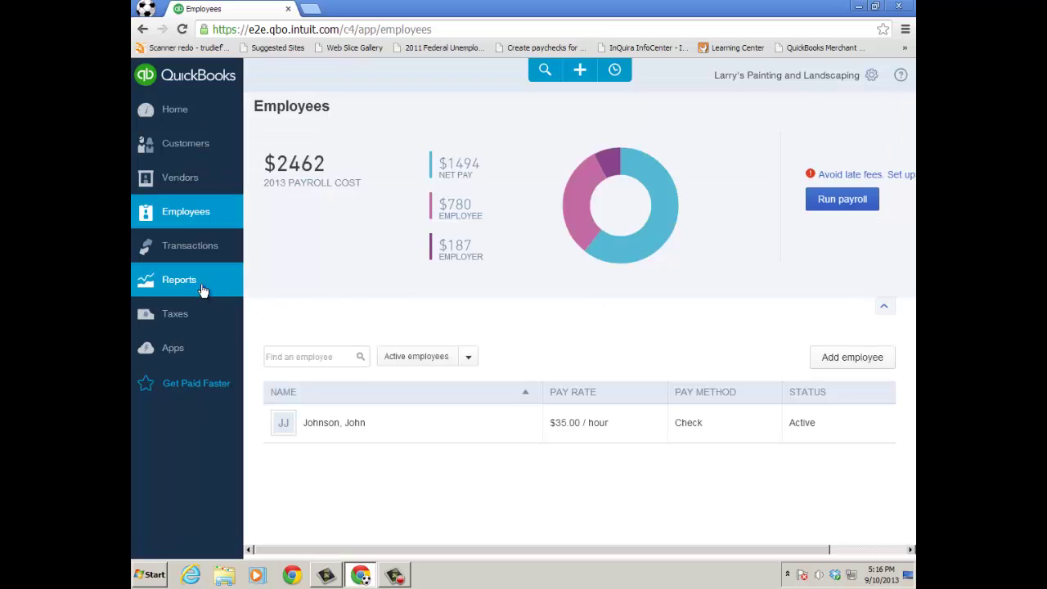
# - Open and dismiss the Quick Create menu, then go to Transactions > Banking
pyautogui.moveTo(184, 245)
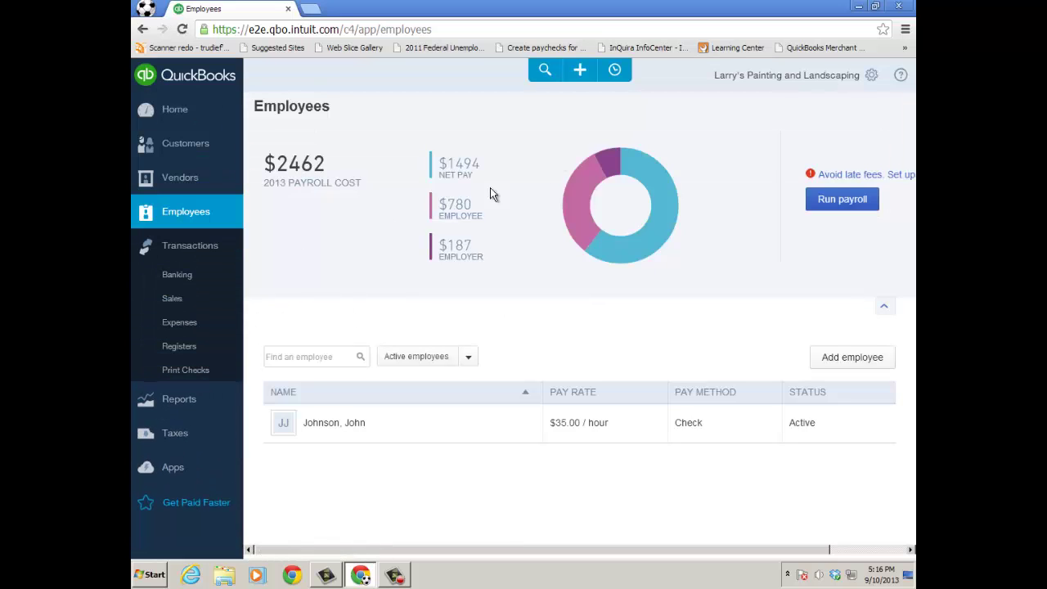
pyautogui.click(580, 70)
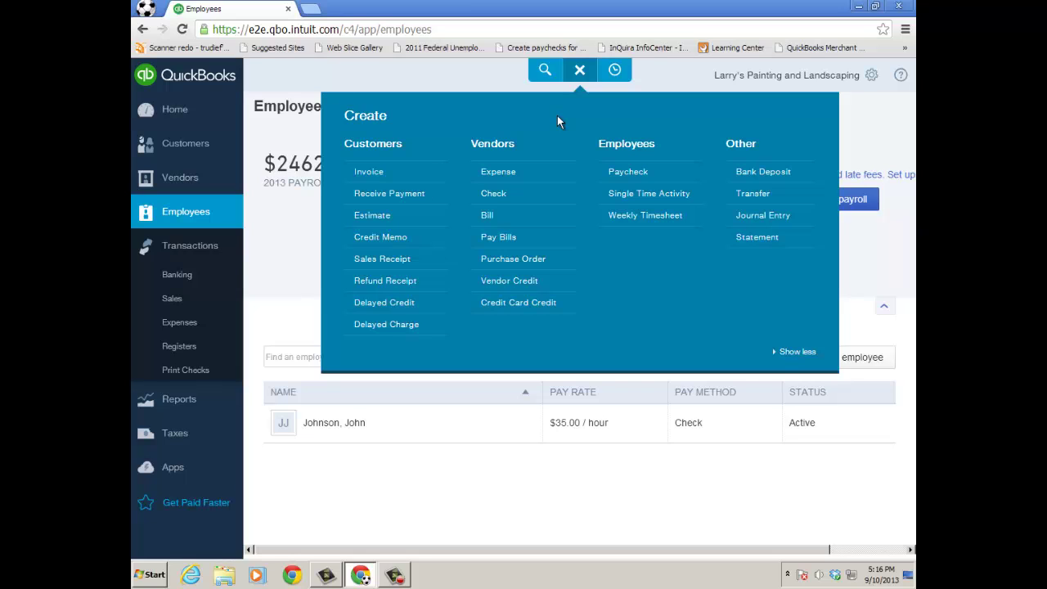
pyautogui.click(210, 248)
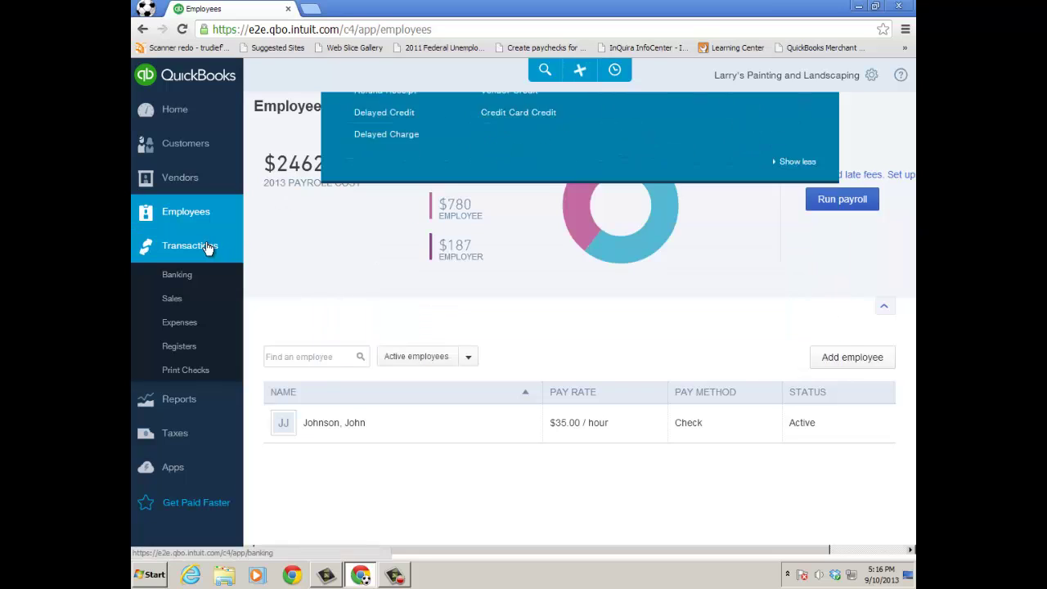
pyautogui.click(179, 278)
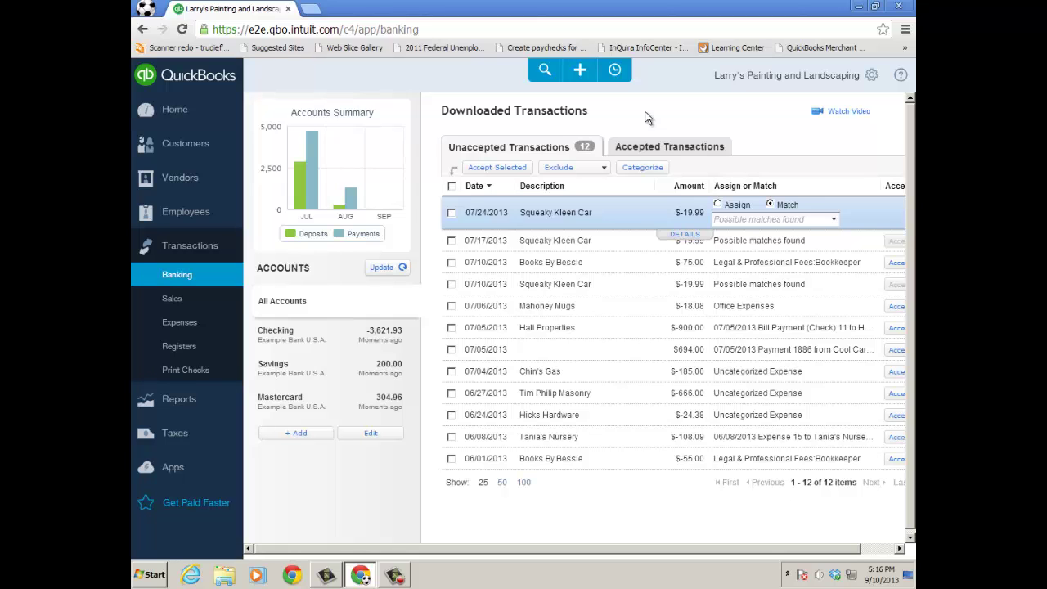
# - From Home, review the 12 transactions, open Sales Transactions and filter by the $375 Unbilled Activity tile
pyautogui.click(176, 113)
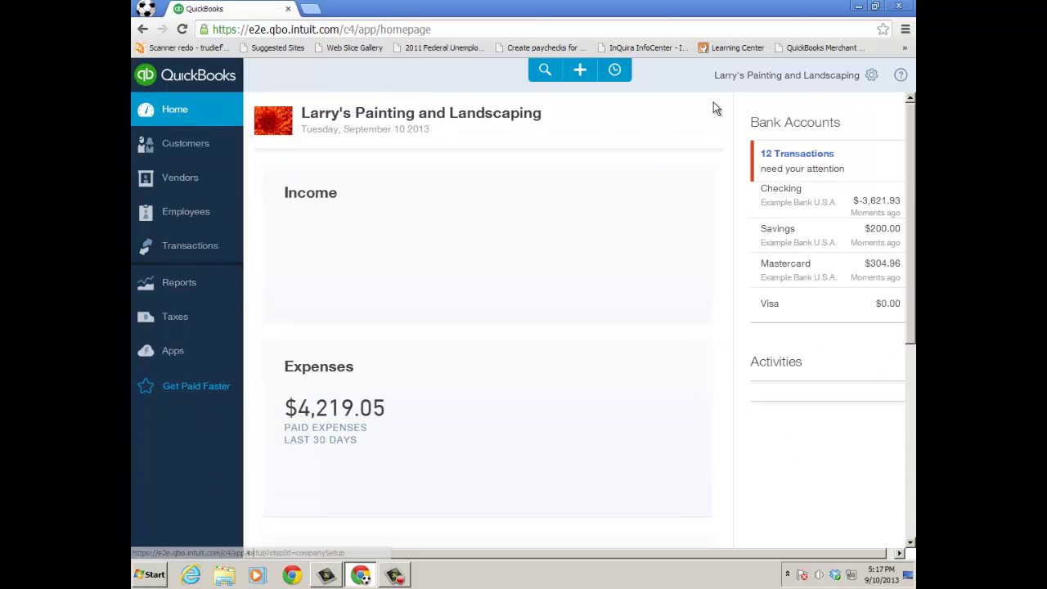
pyautogui.click(793, 160)
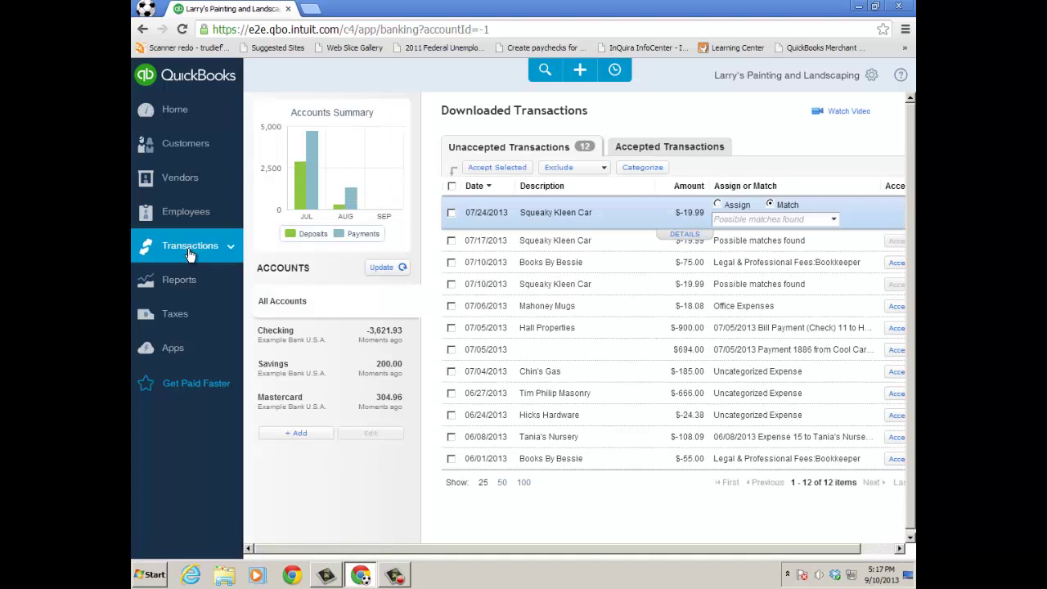
pyautogui.click(190, 246)
pyautogui.click(173, 300)
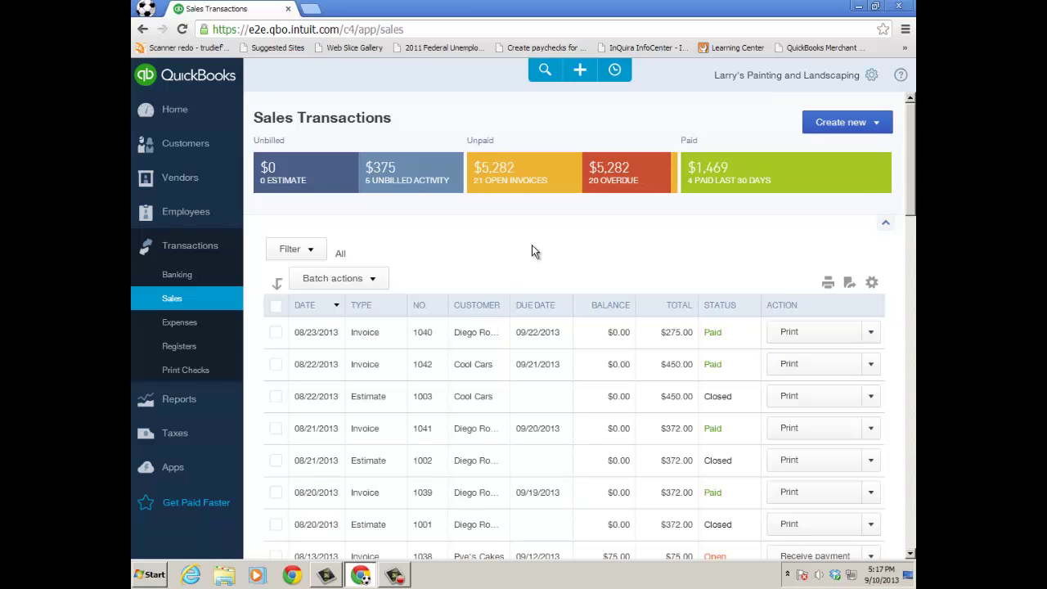
pyautogui.click(875, 124)
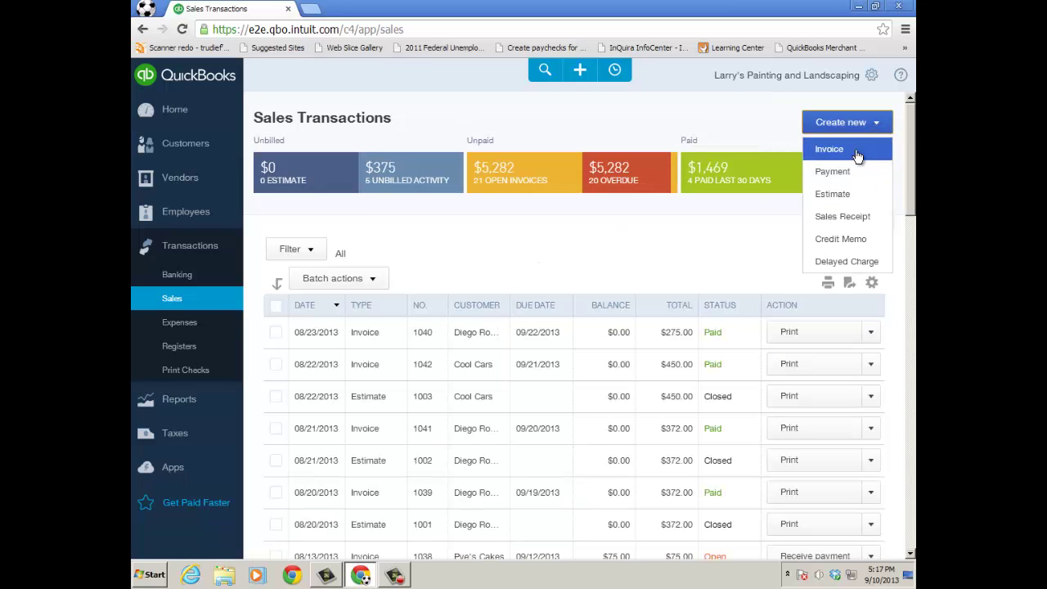
pyautogui.click(635, 249)
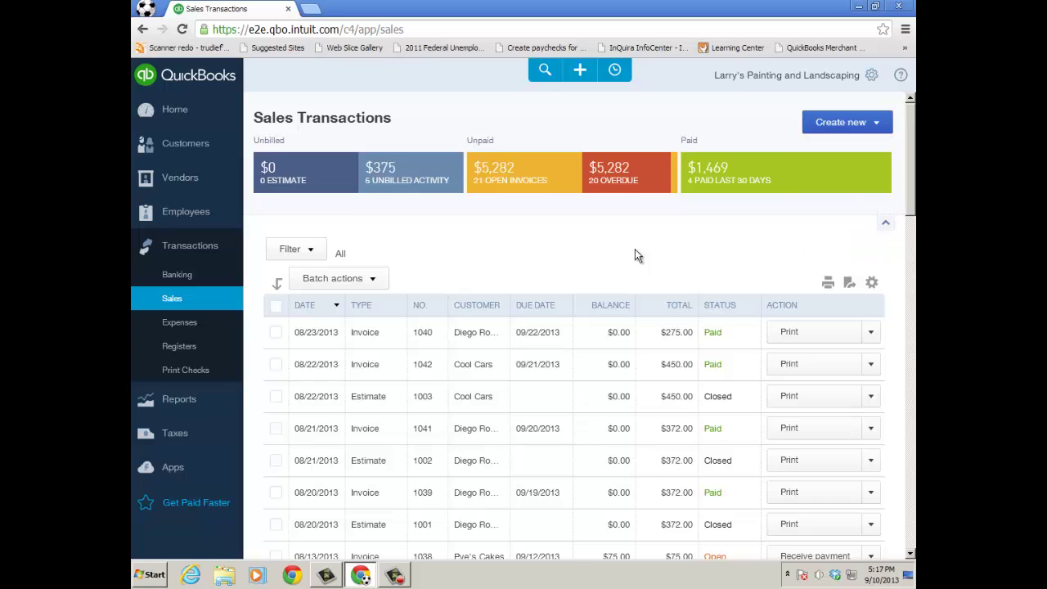
pyautogui.click(405, 181)
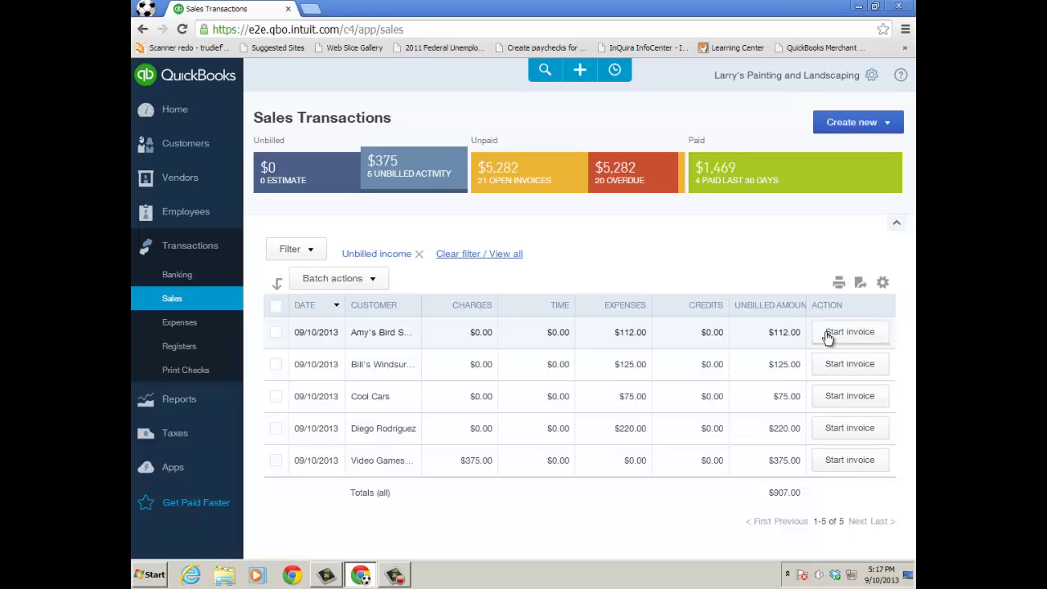
pyautogui.click(180, 321)
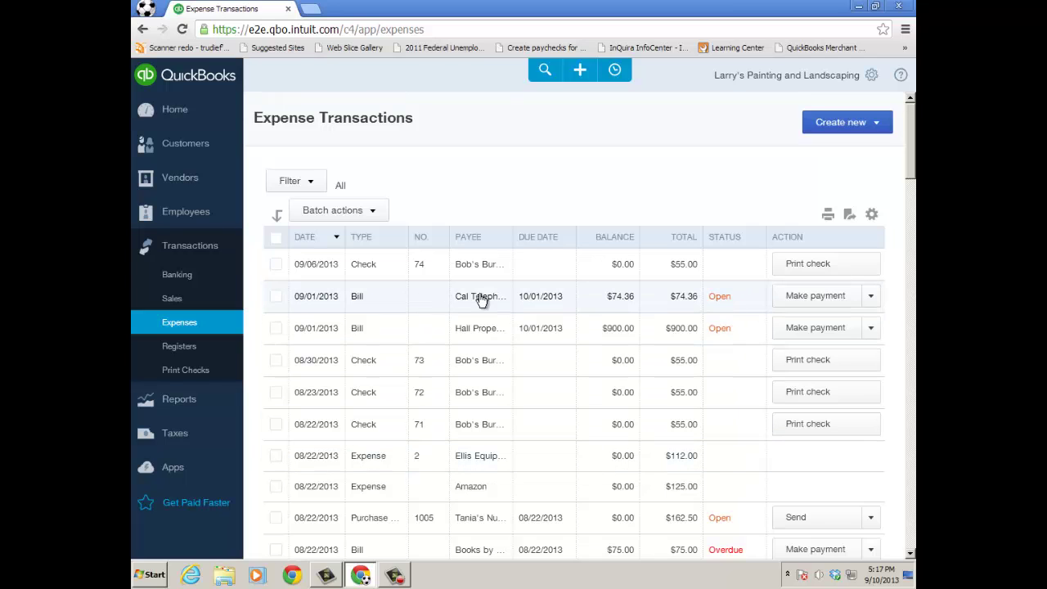
pyautogui.click(580, 72)
pyautogui.click(485, 196)
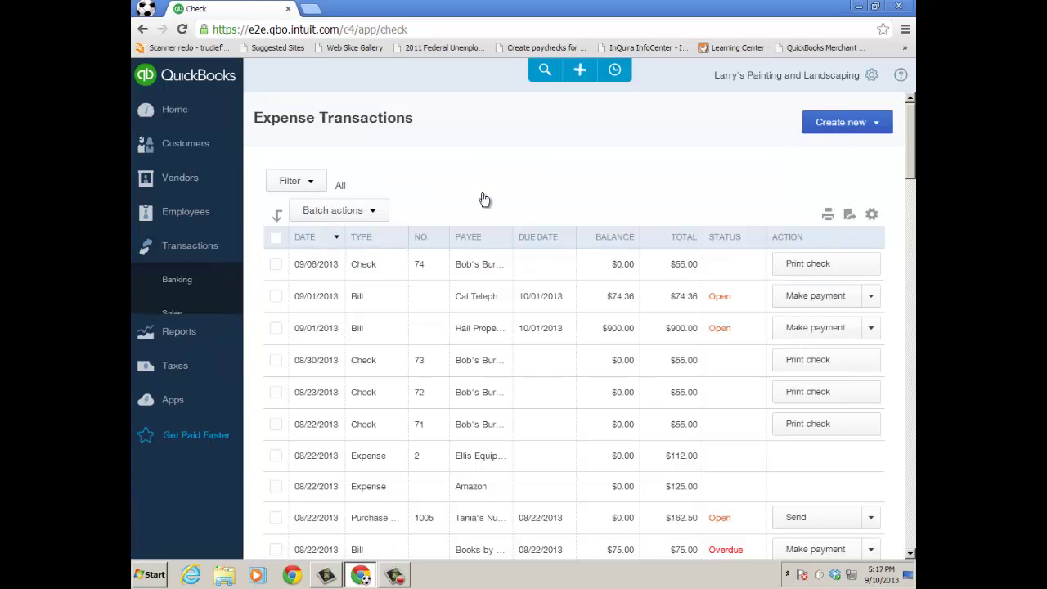
pyautogui.click(302, 117)
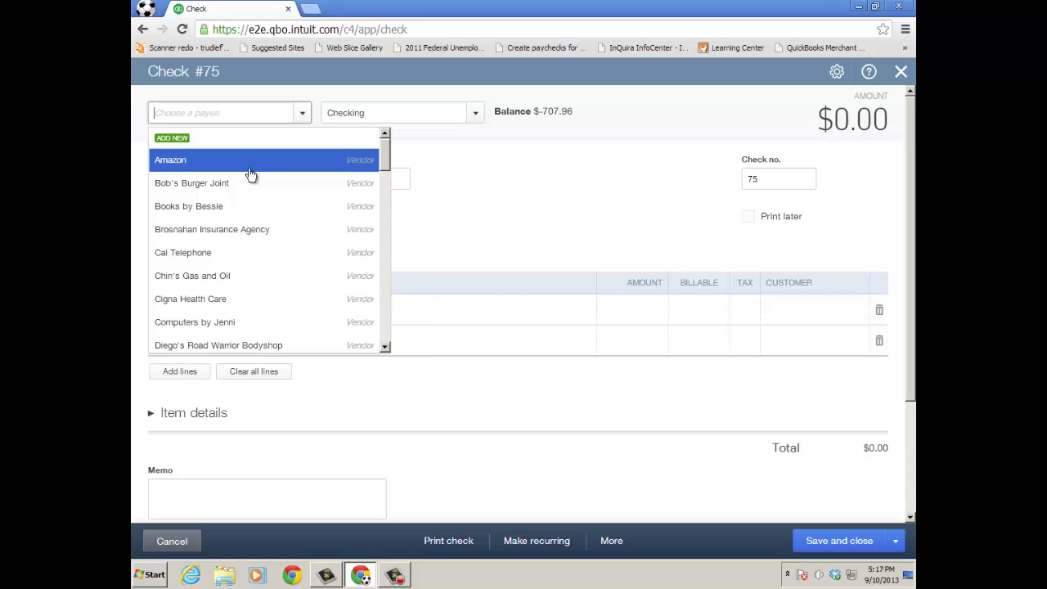
pyautogui.click(204, 257)
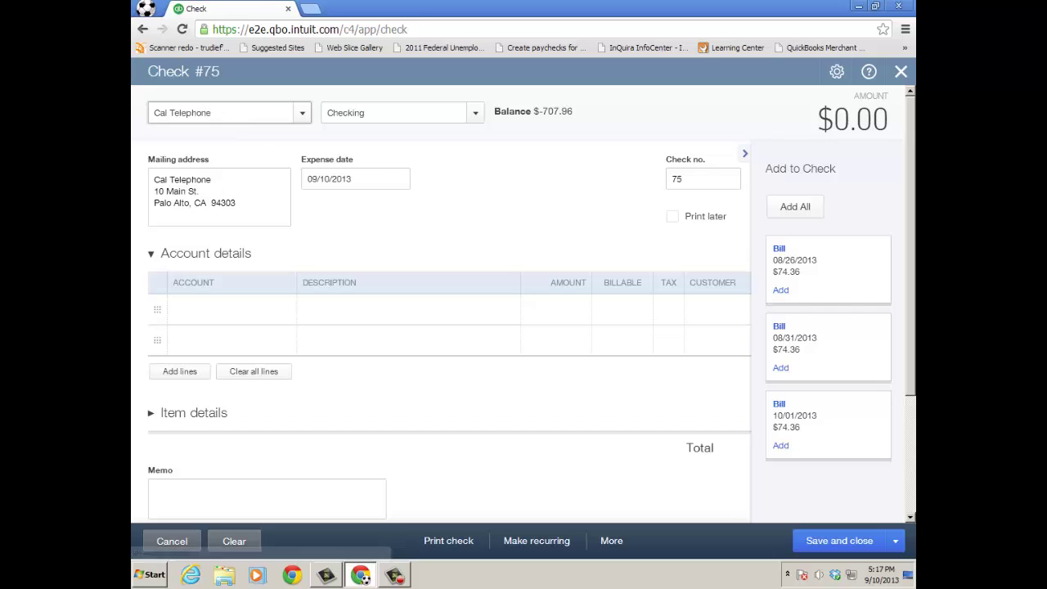
pyautogui.click(781, 292)
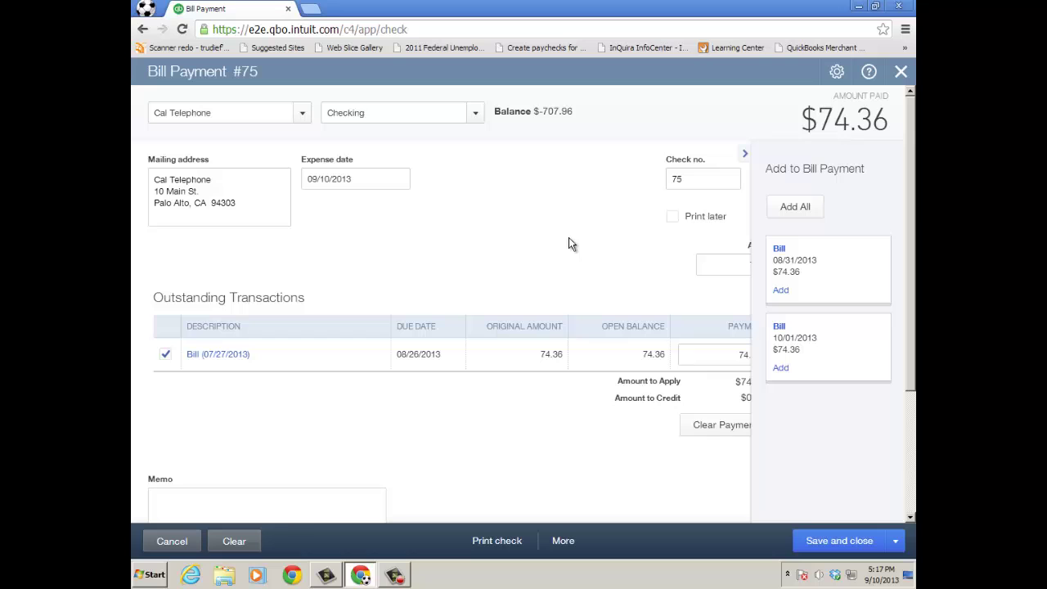
pyautogui.click(901, 72)
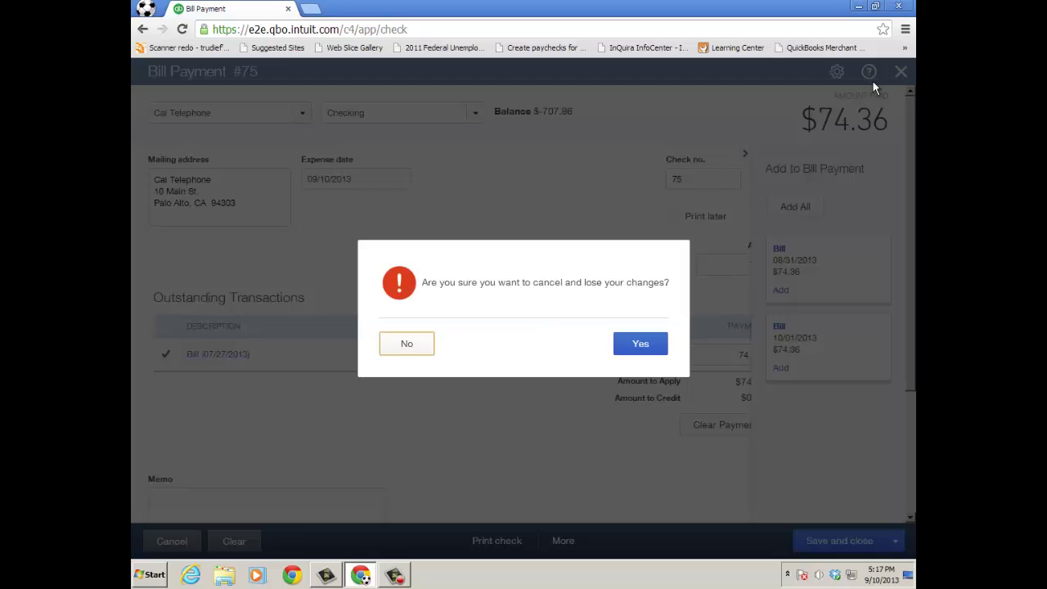
pyautogui.click(642, 342)
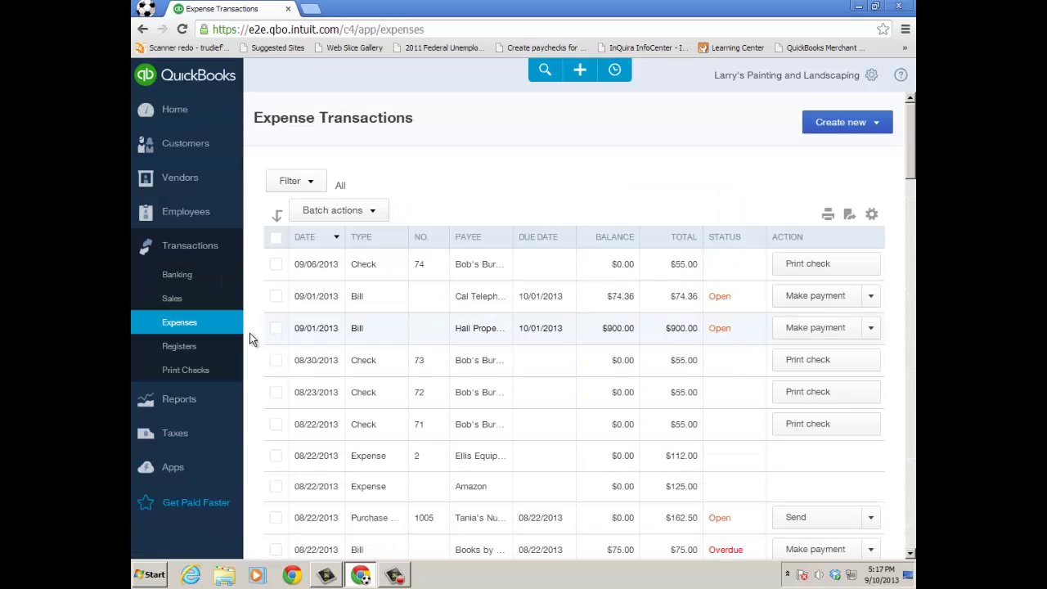
# - Go from Registers to the Reports page and scroll through its overview
pyautogui.click(184, 347)
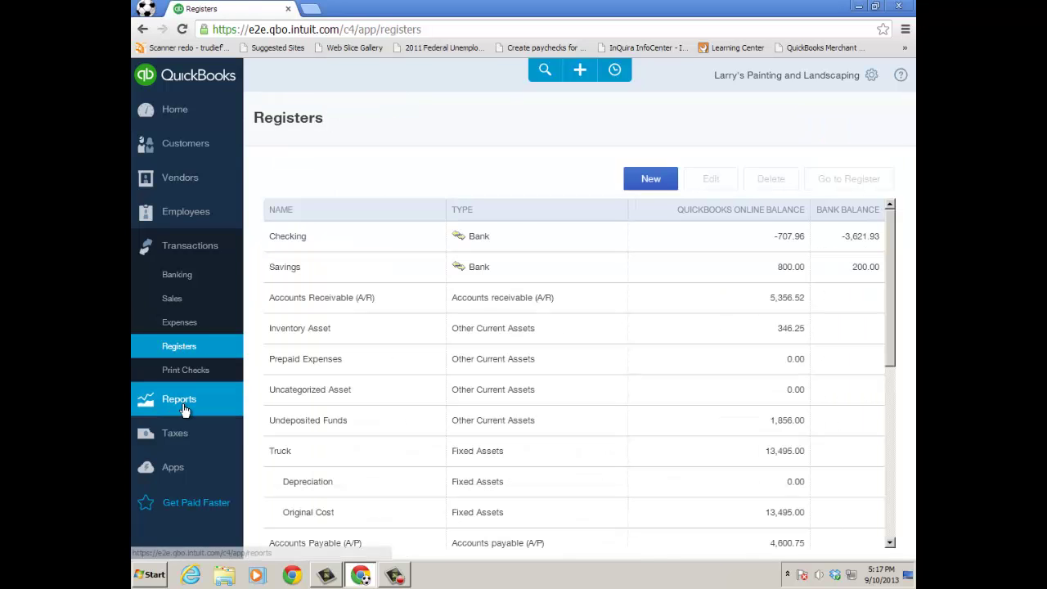
pyautogui.click(181, 407)
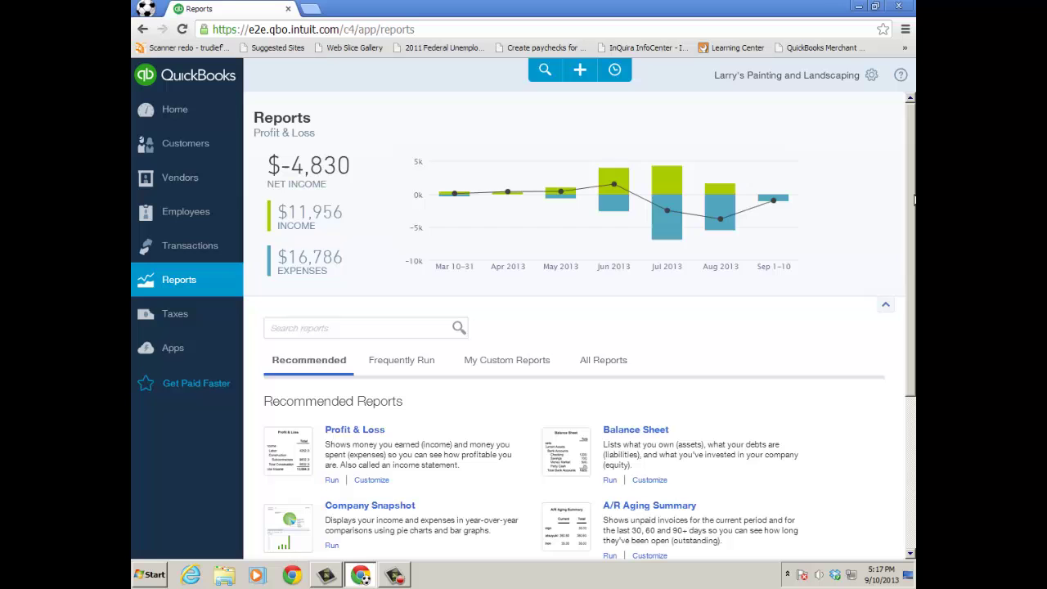
pyautogui.scroll(-2, 913, 210)
pyautogui.scroll(-2, 581, 332)
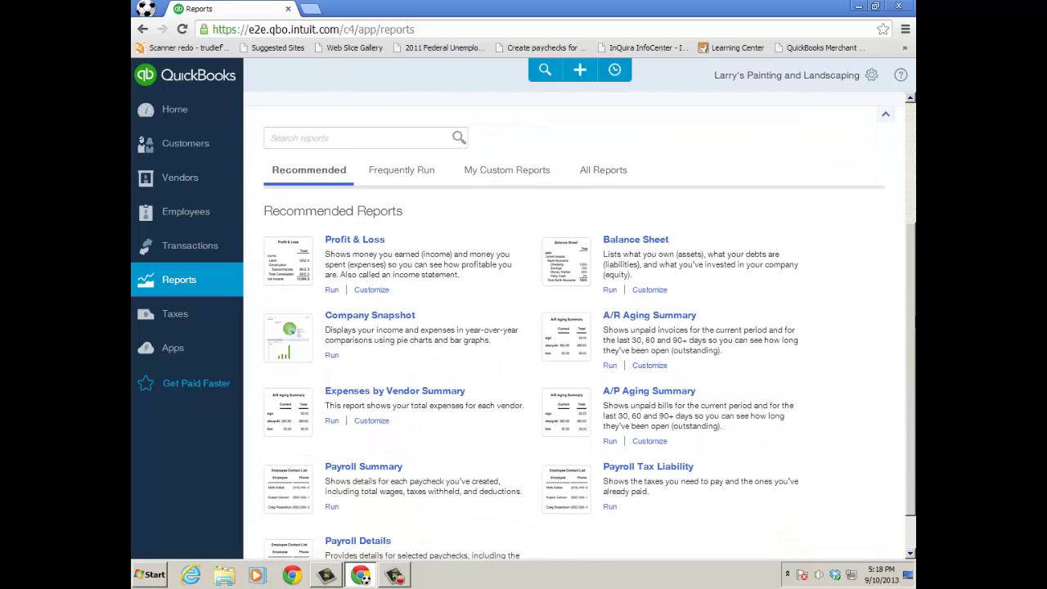
pyautogui.scroll(-1, 580, 333)
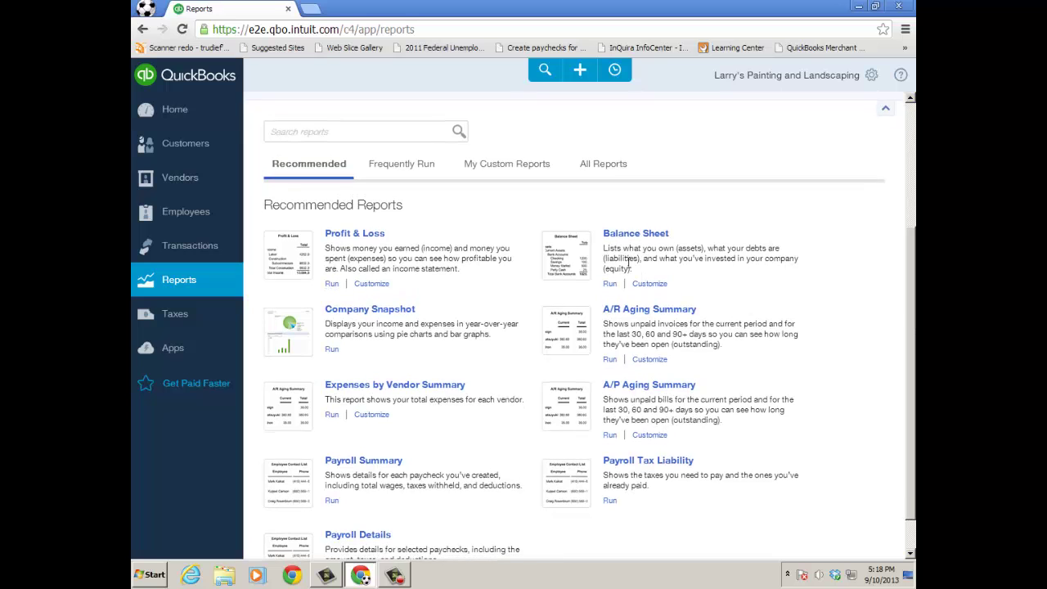
# - Browse All Reports > Review Sales, Frequently Run and My Custom Reports, then return to Recommended
pyautogui.click(598, 170)
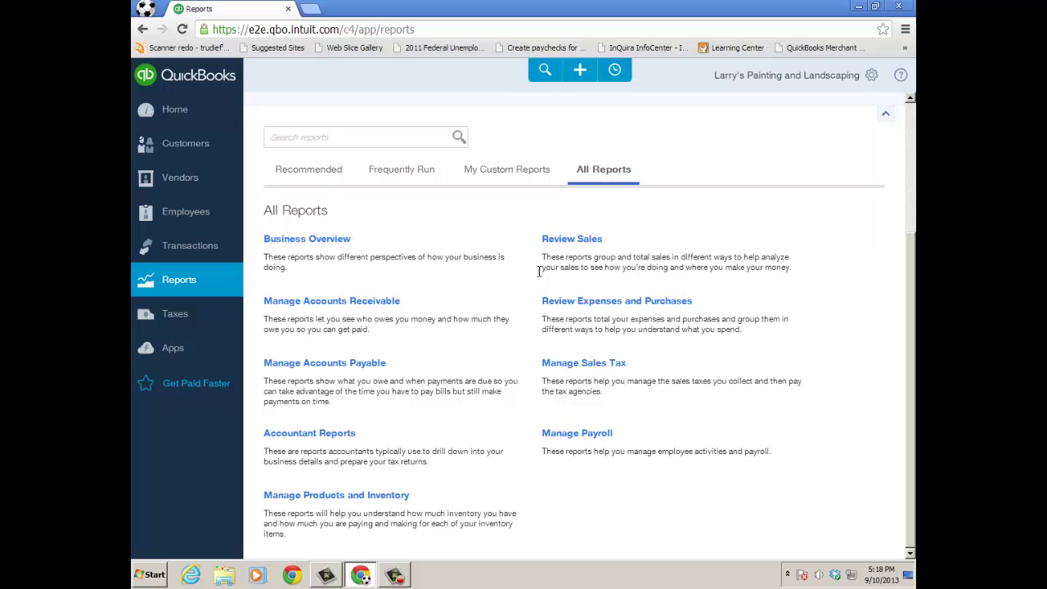
pyautogui.click(560, 240)
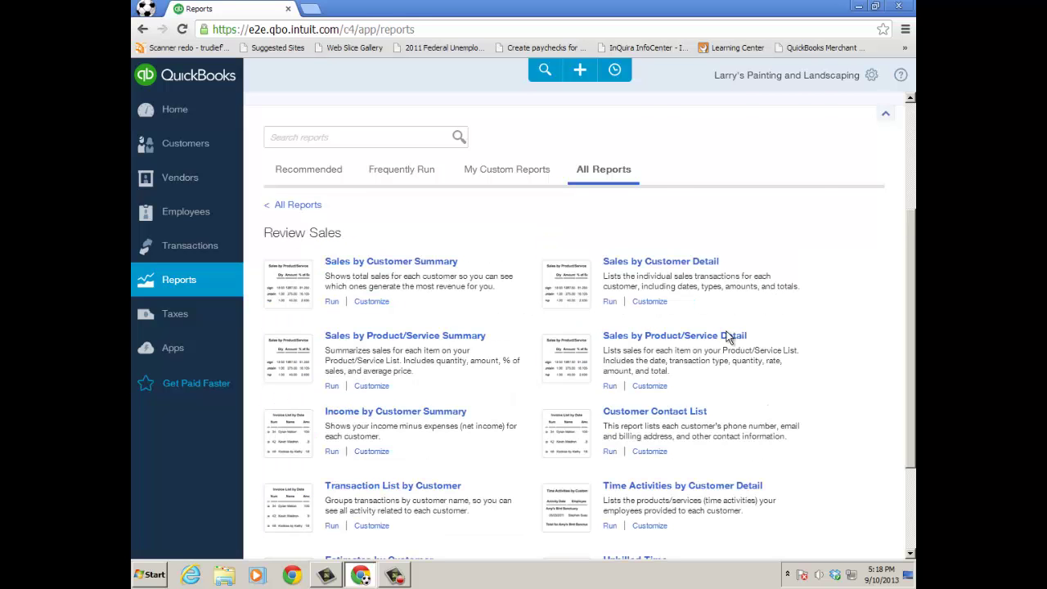
pyautogui.scroll(-1, 874, 428)
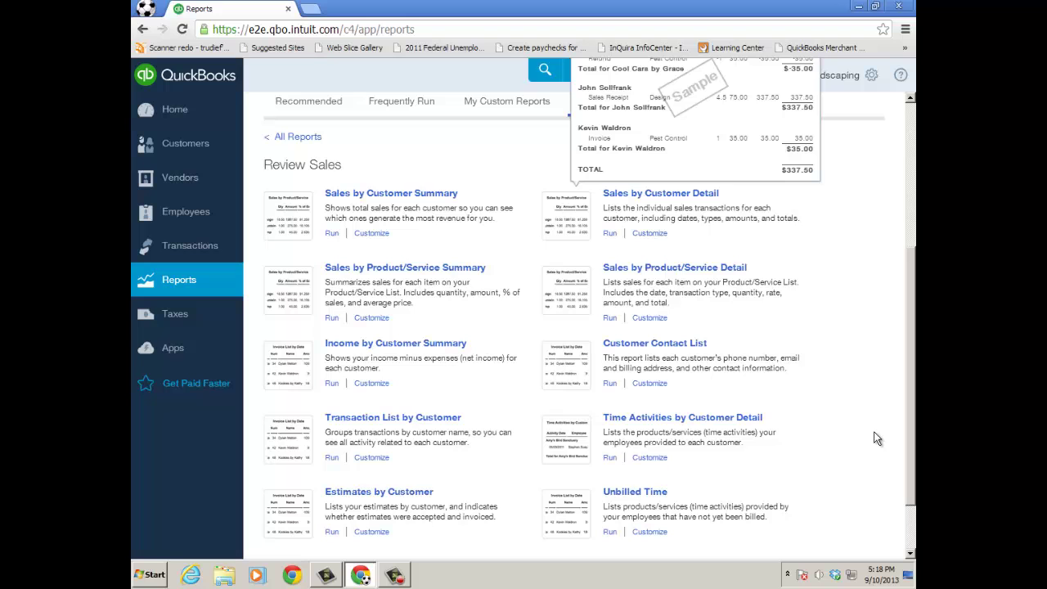
pyautogui.scroll(-1, 857, 488)
pyautogui.scroll(4, 857, 488)
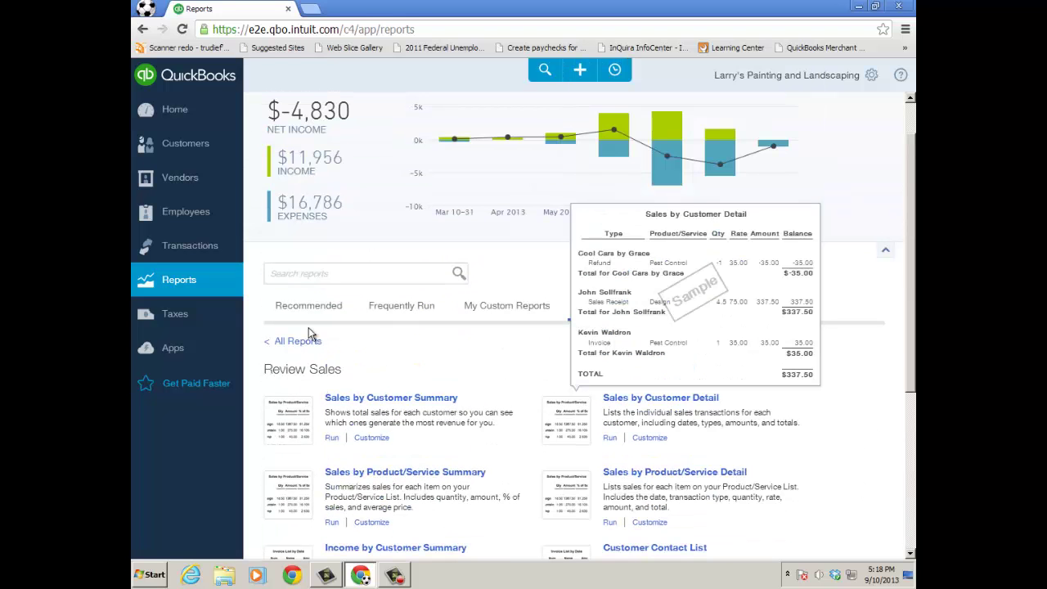
pyautogui.click(395, 308)
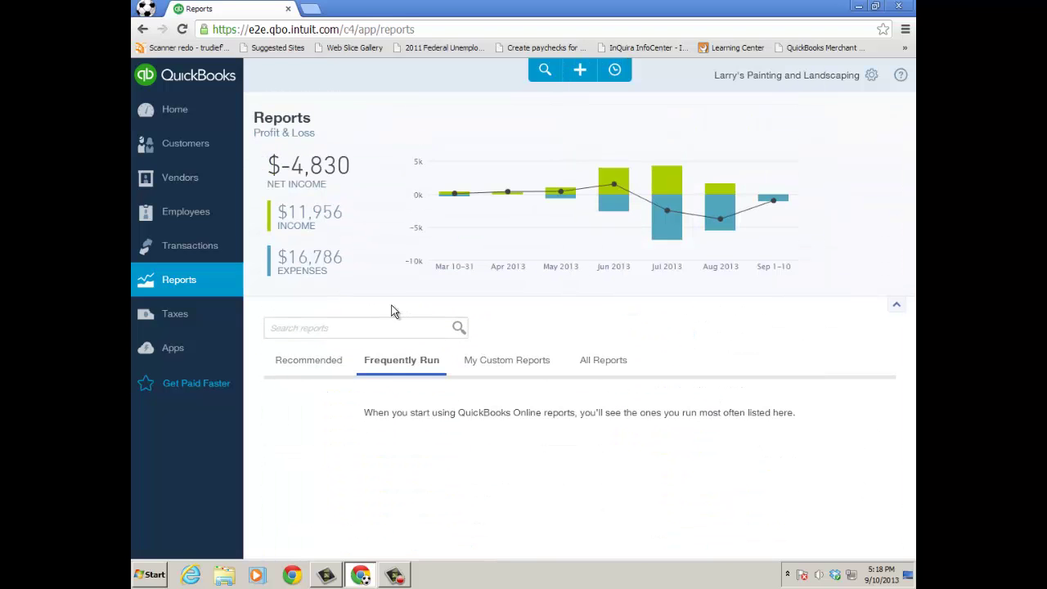
pyautogui.click(490, 365)
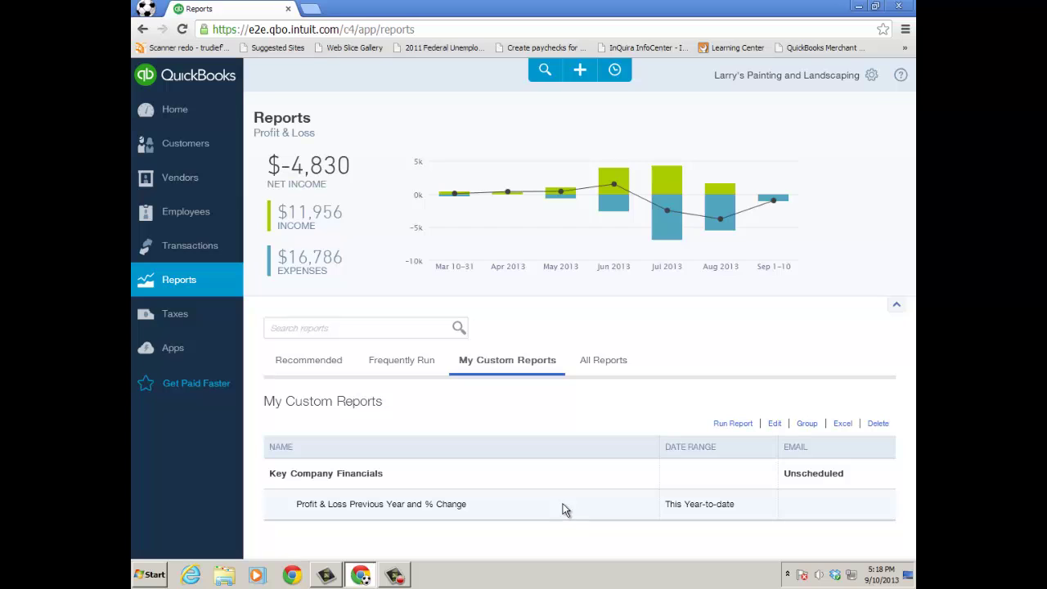
pyautogui.click(305, 363)
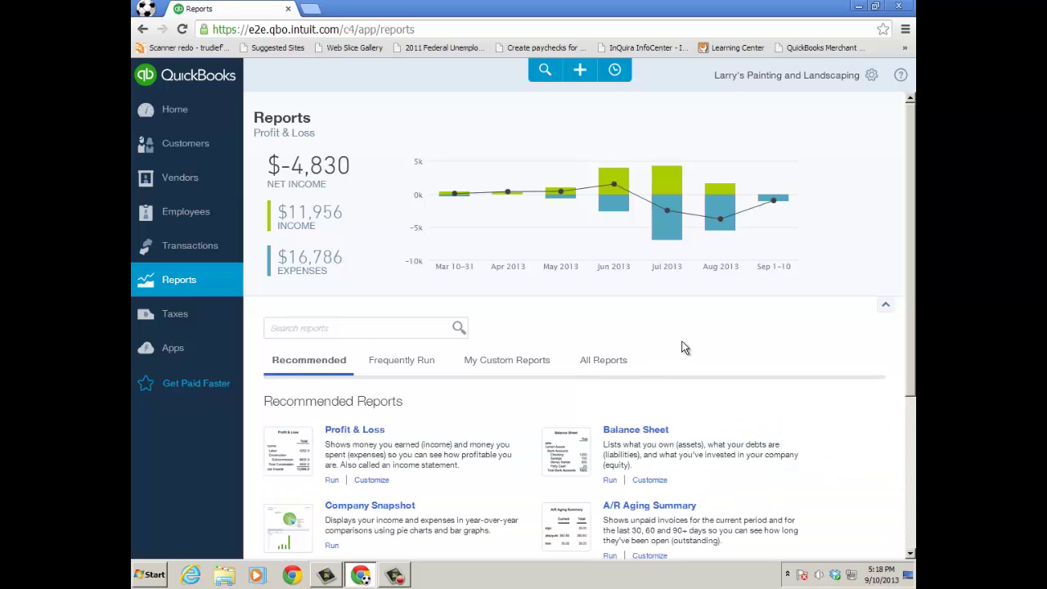
# - View the Sales Tax Center under Taxes, then go back to the Home dashboard
pyautogui.moveTo(190, 318)
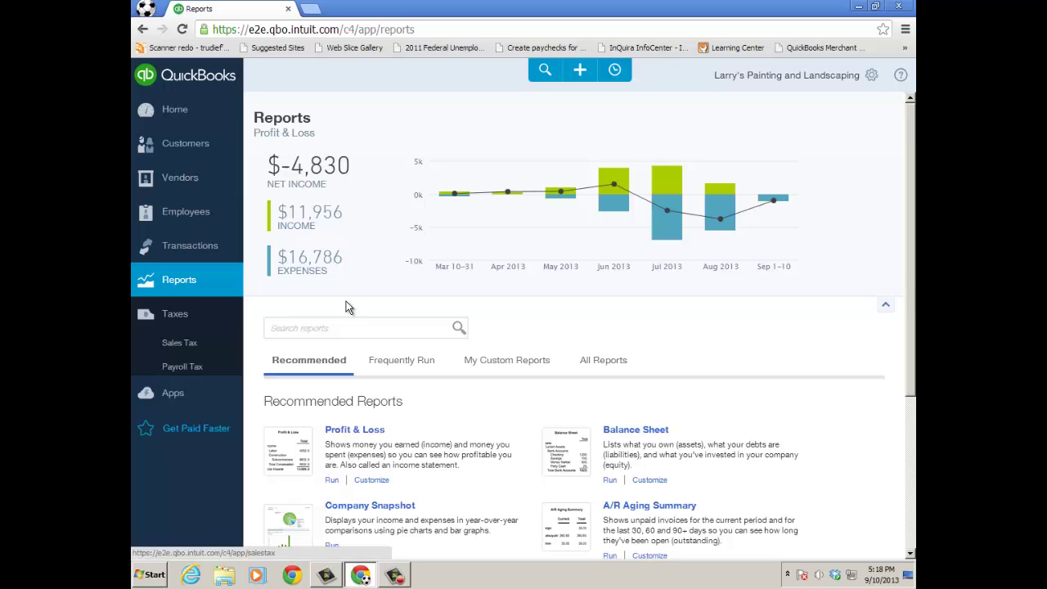
pyautogui.click(187, 347)
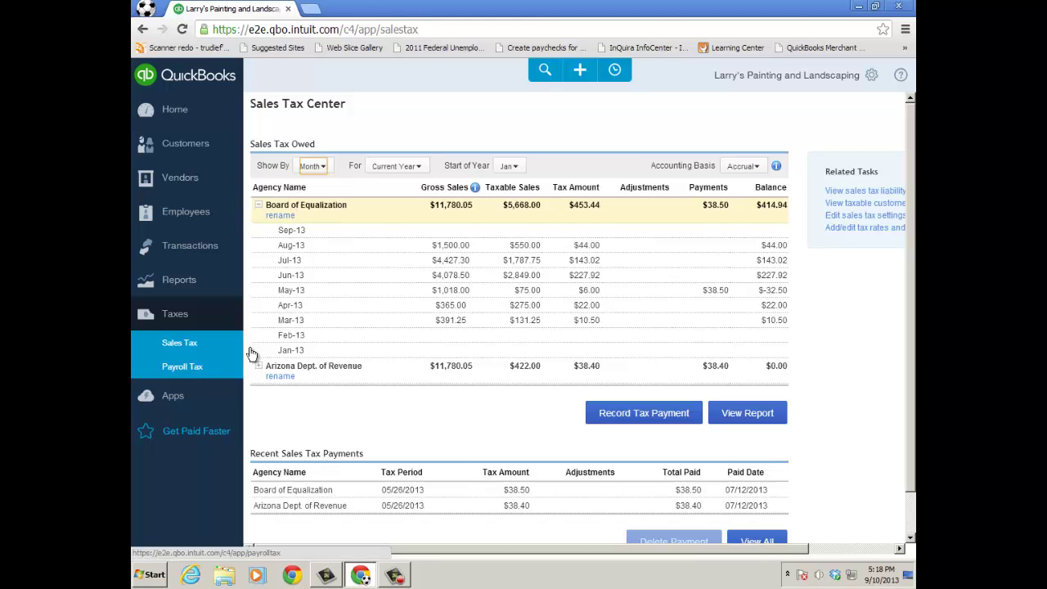
pyautogui.click(174, 109)
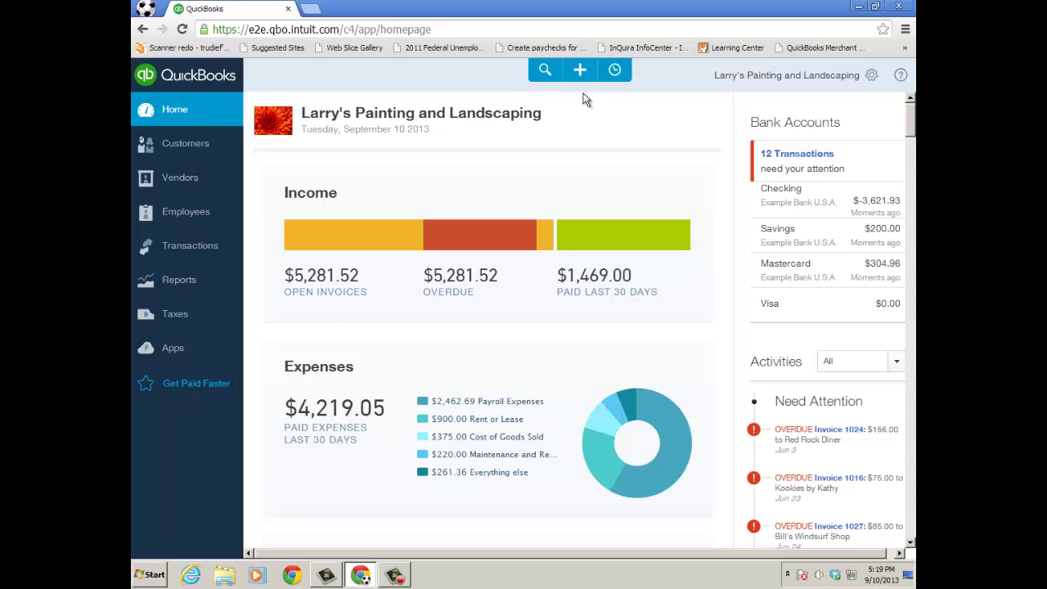
# - Run an Advanced Search for Bill Payments to vendor Bob's Burger Joint, then briefly view the + Create menu
pyautogui.click(545, 75)
pyautogui.click(498, 174)
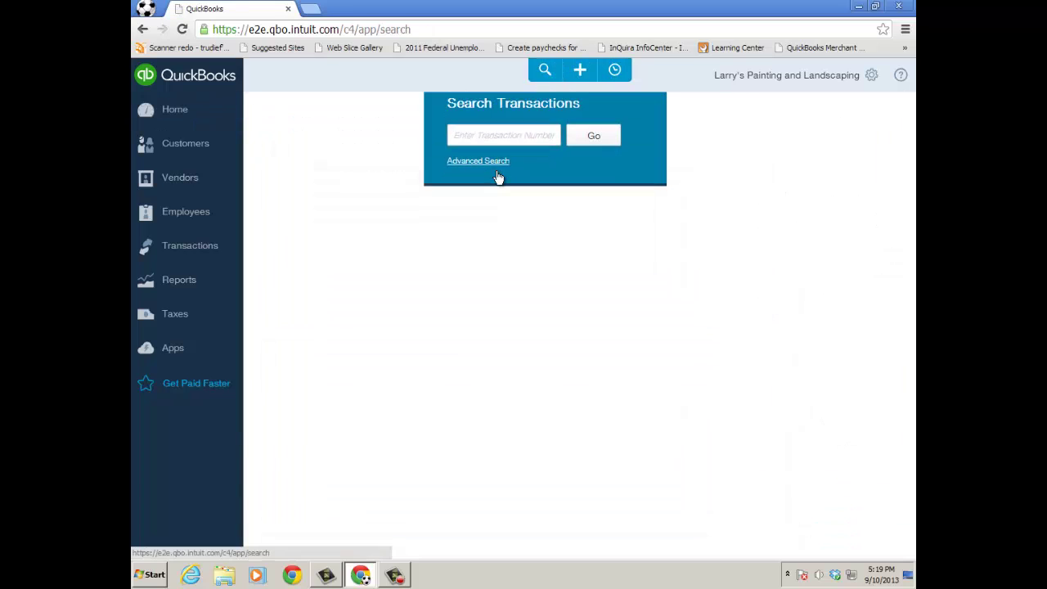
pyautogui.click(360, 189)
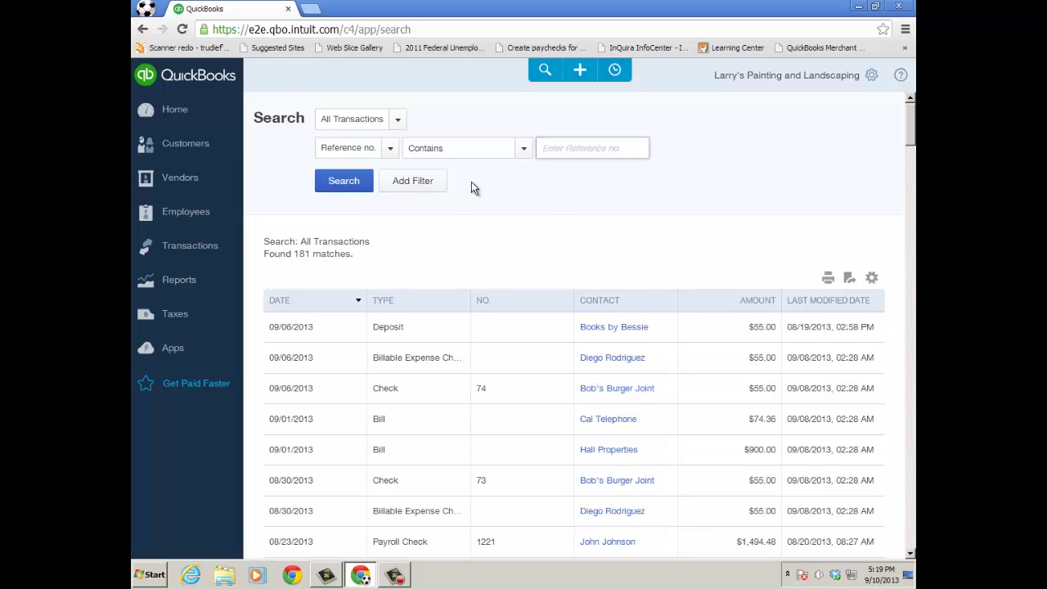
pyautogui.click(397, 119)
pyautogui.click(377, 184)
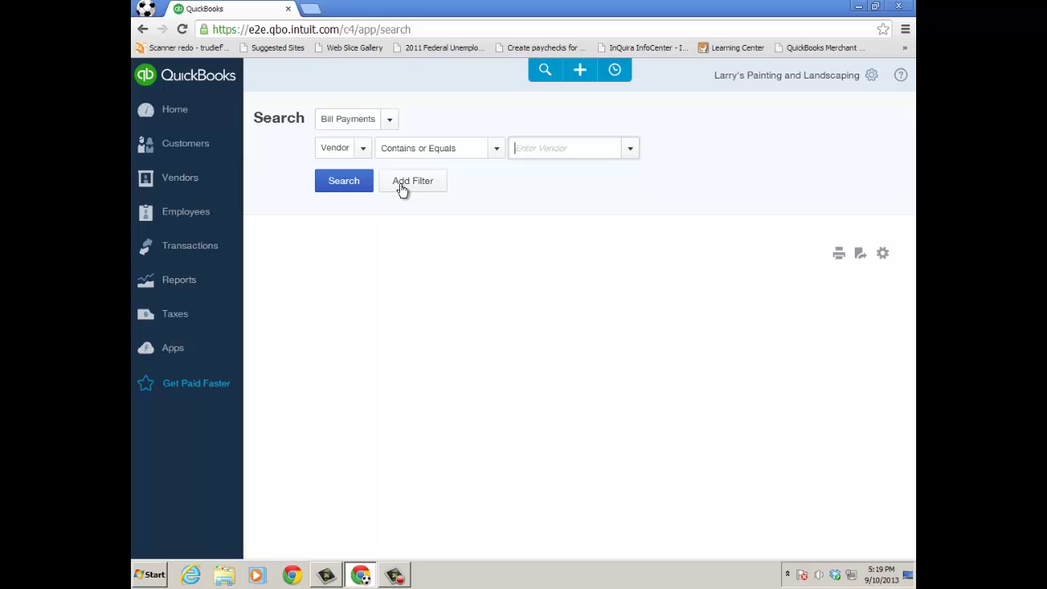
pyautogui.click(628, 154)
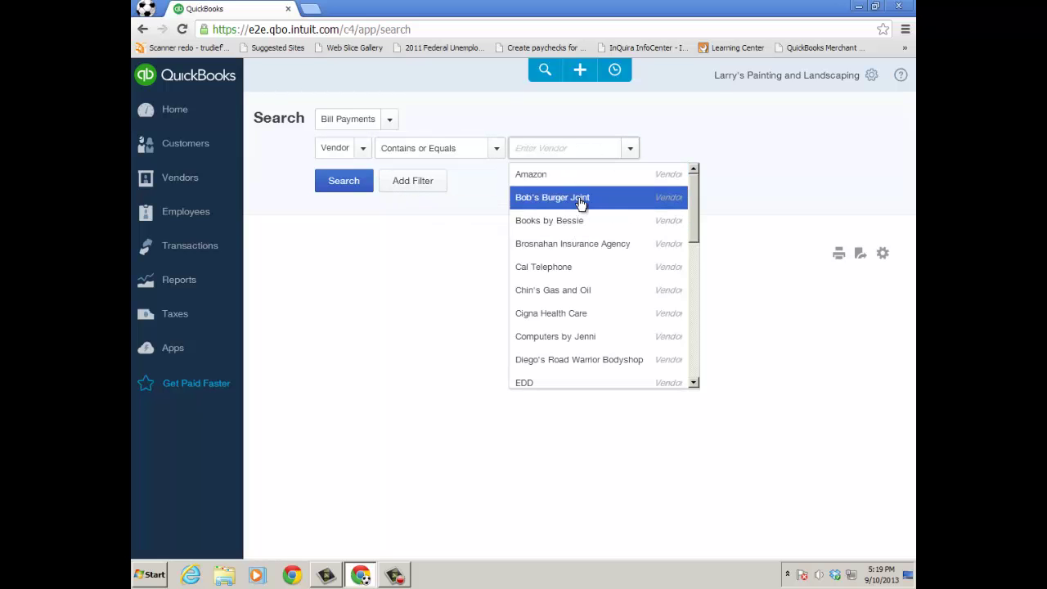
pyautogui.click(578, 199)
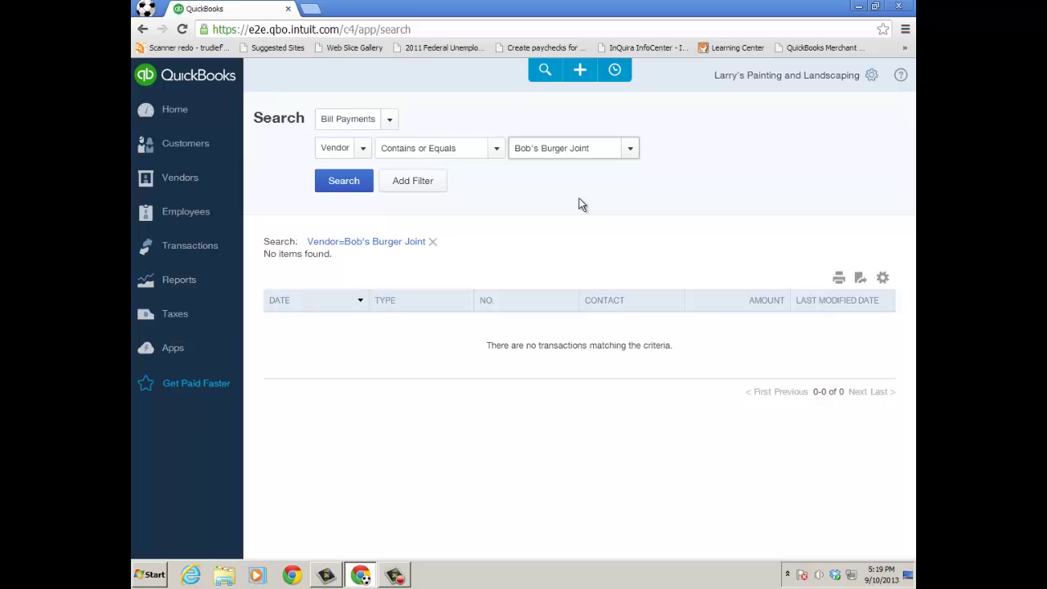
pyautogui.click(581, 72)
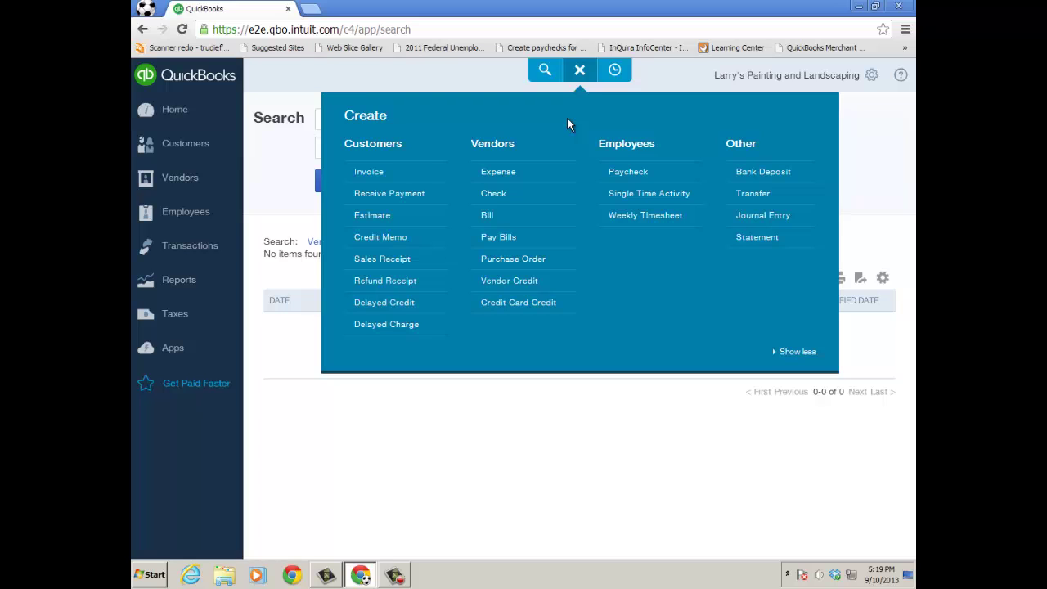
pyautogui.click(580, 71)
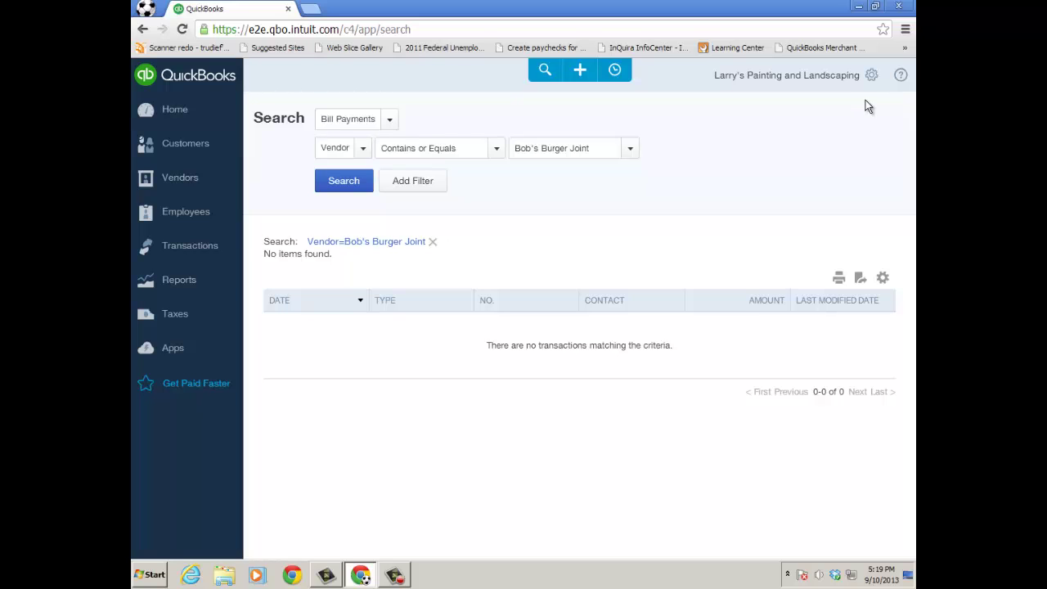
# - Look over the gear settings menu, then return to the Home dashboard
pyautogui.click(872, 74)
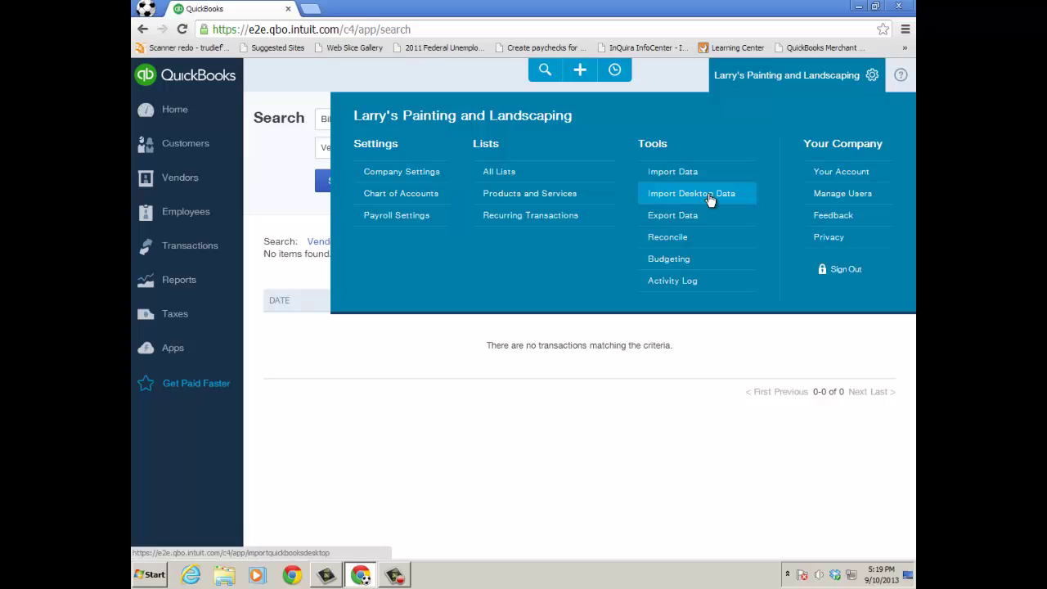
pyautogui.click(174, 111)
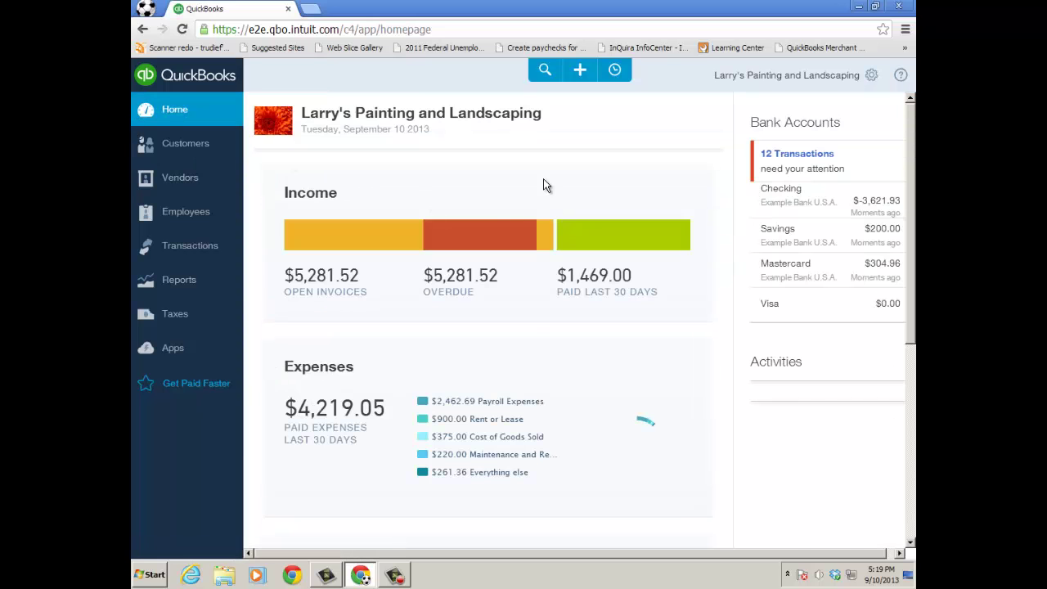